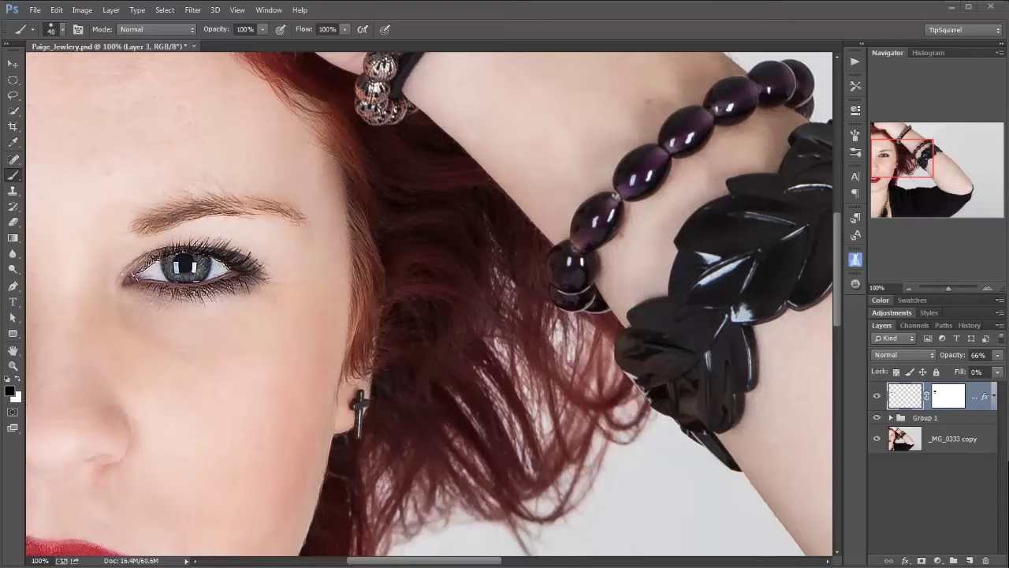
- Compare the eye with and without Layer 3, then leave Layer 3 hidden
left_click(878, 396)
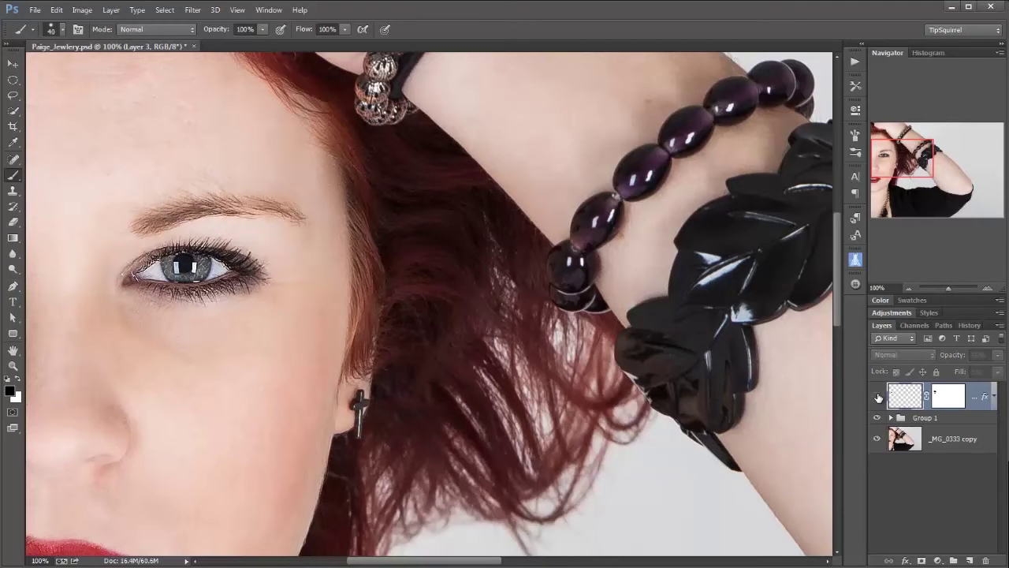
left_click(877, 396)
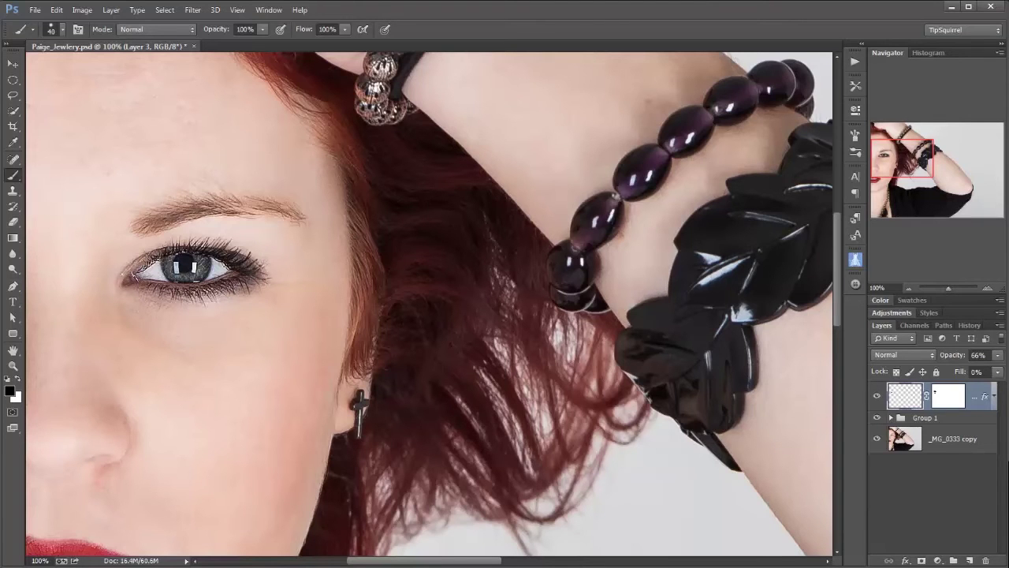
left_click(878, 397)
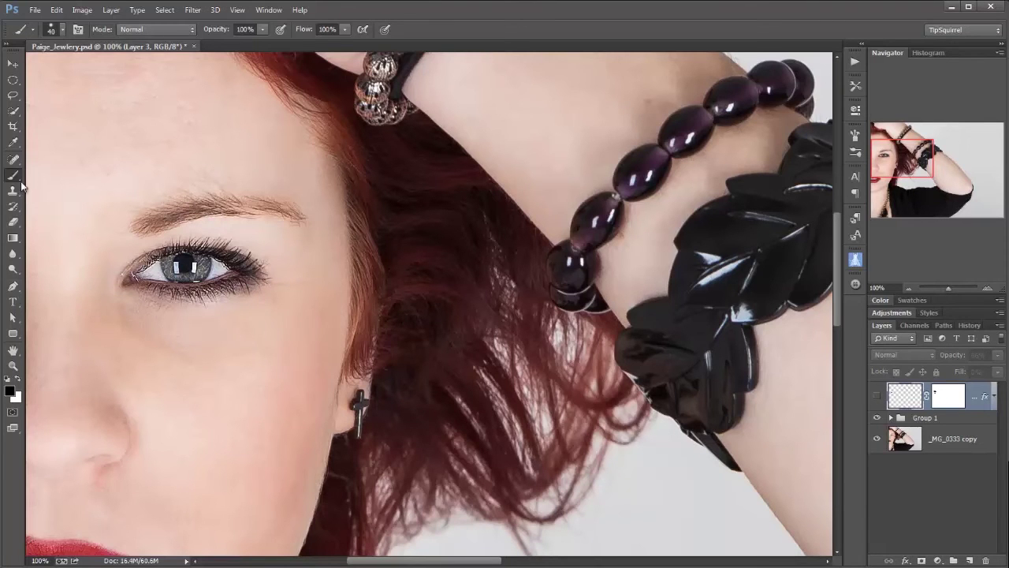
- Adjust the brush hardness in the brush settings
left_click(62, 29)
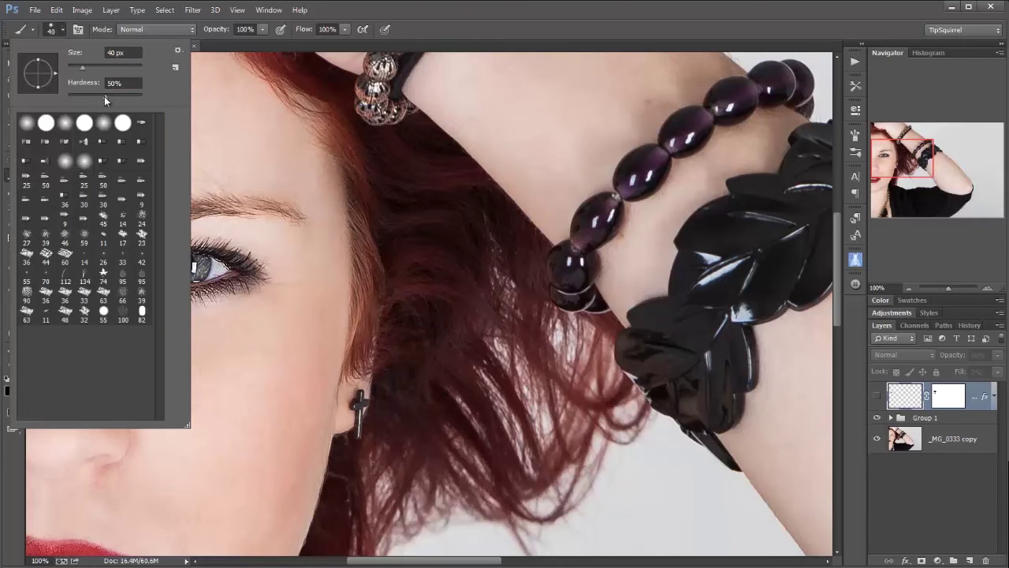
left_click_drag(105, 95, 142, 96)
left_click(436, 7)
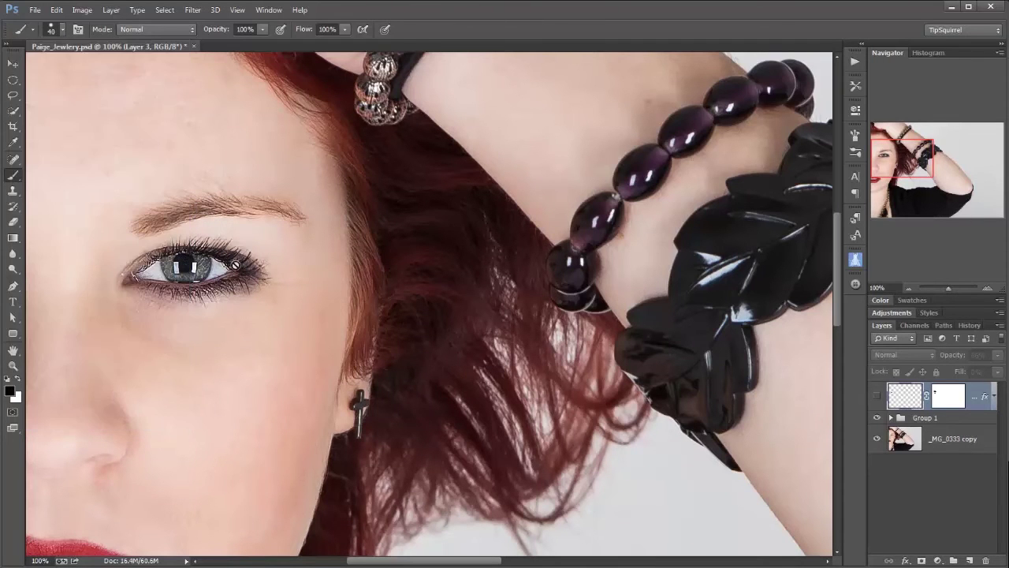
- On a new Layer 4, paint one black 90 px dab over the iris
left_click(970, 561)
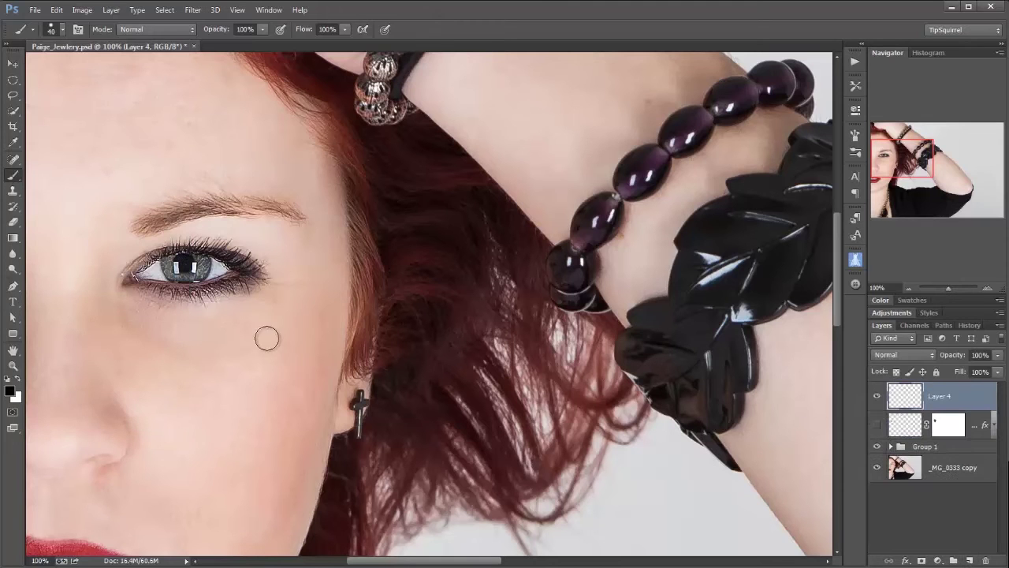
key("bracketright")
key("bracketright")
key("bracketright")
key("bracketright")
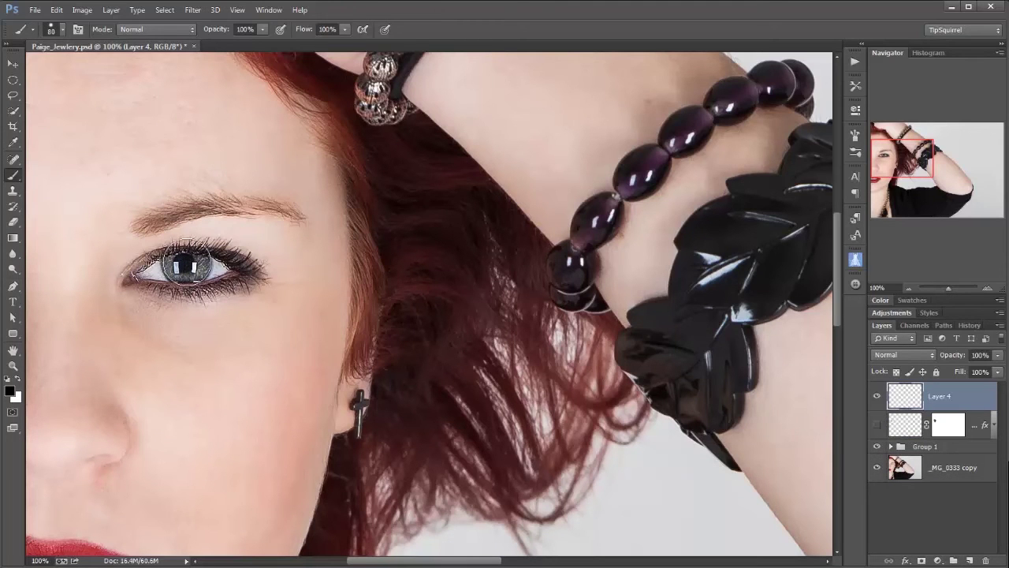
key("bracketright")
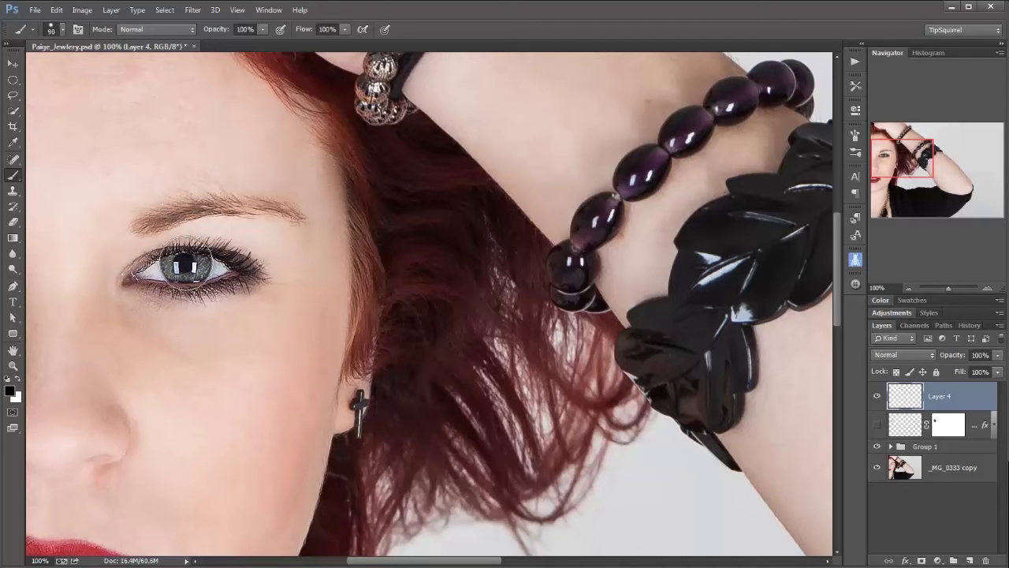
left_click(186, 262)
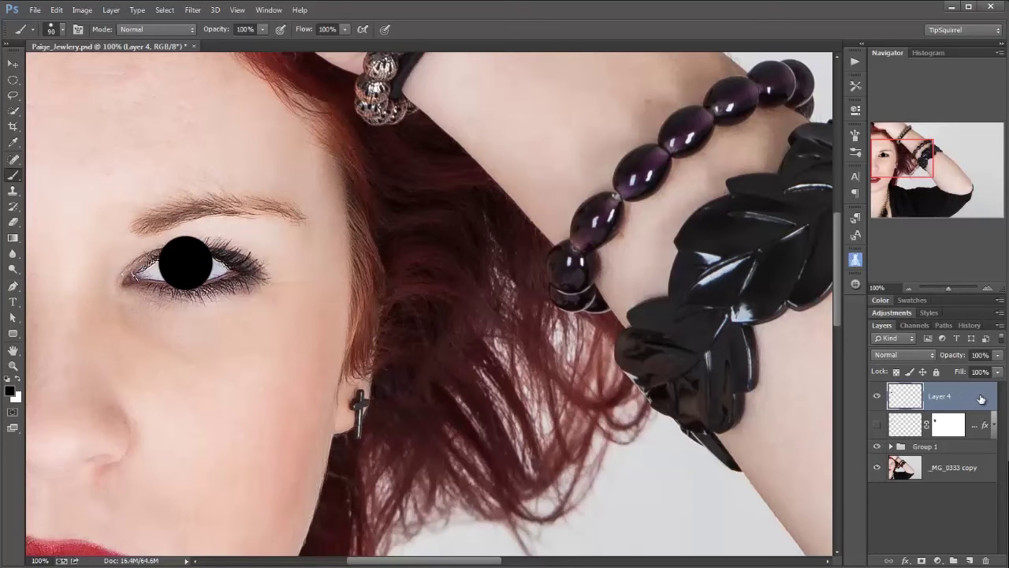
- In Layer 4's style, set Fill Opacity to 0 and enable Layer Mask Hides Effects
double_click(981, 398)
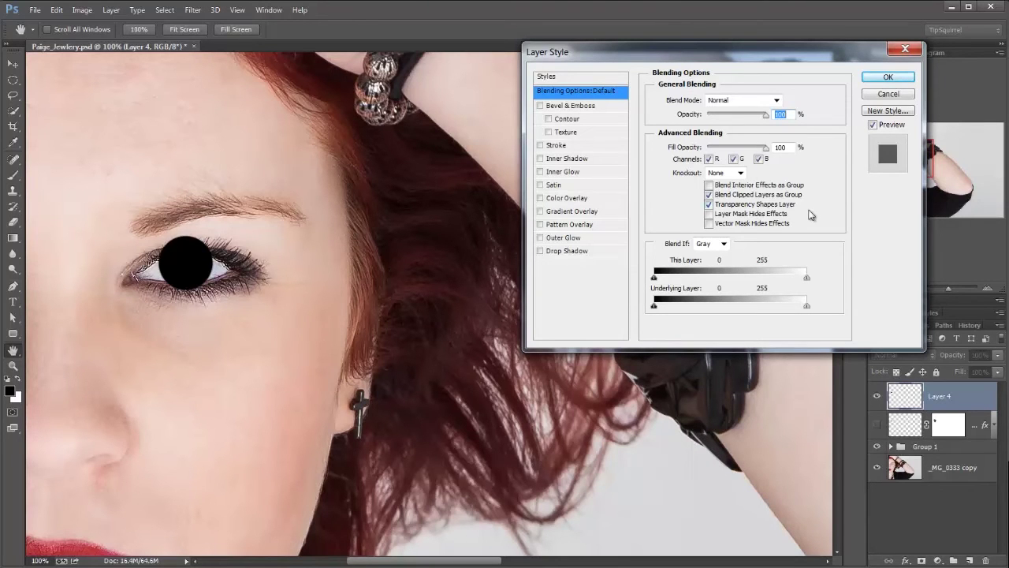
left_click_drag(763, 147, 692, 147)
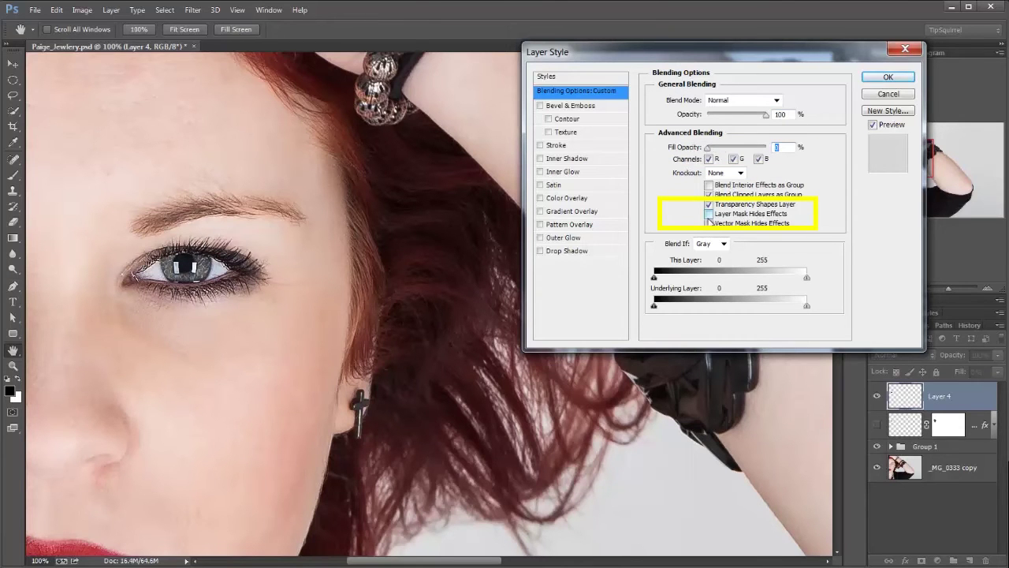
left_click(708, 217)
- Add a black Multiply Inner Glow at 75% opacity, 32 px size and 59% range
left_click(553, 174)
left_click(729, 102)
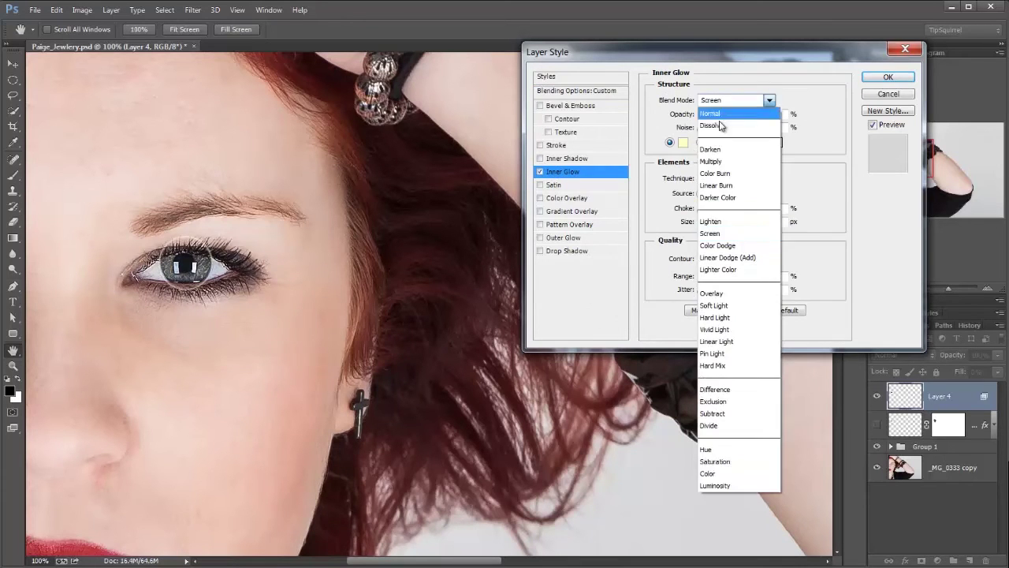
left_click(710, 160)
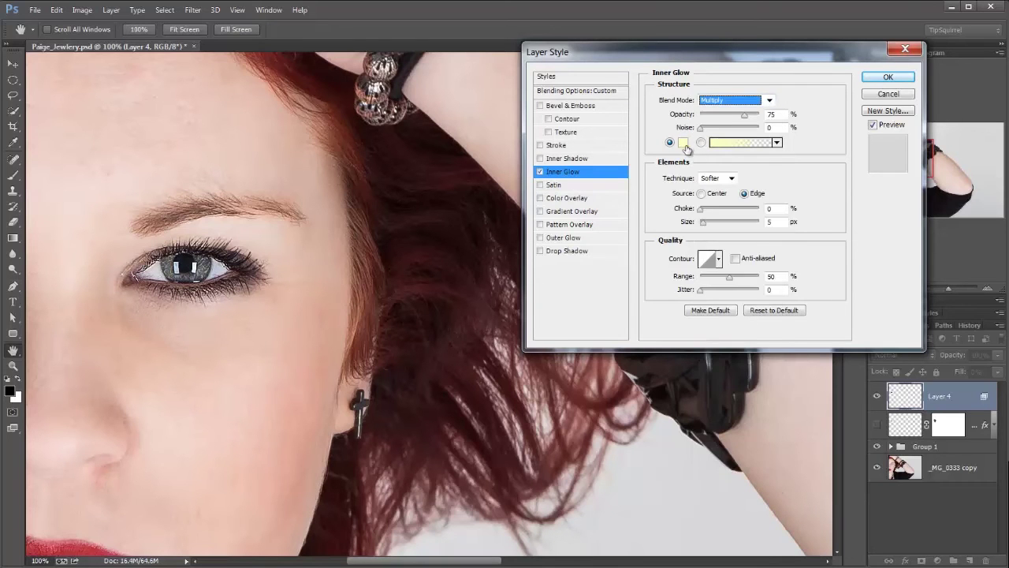
left_click(683, 142)
left_click(585, 354)
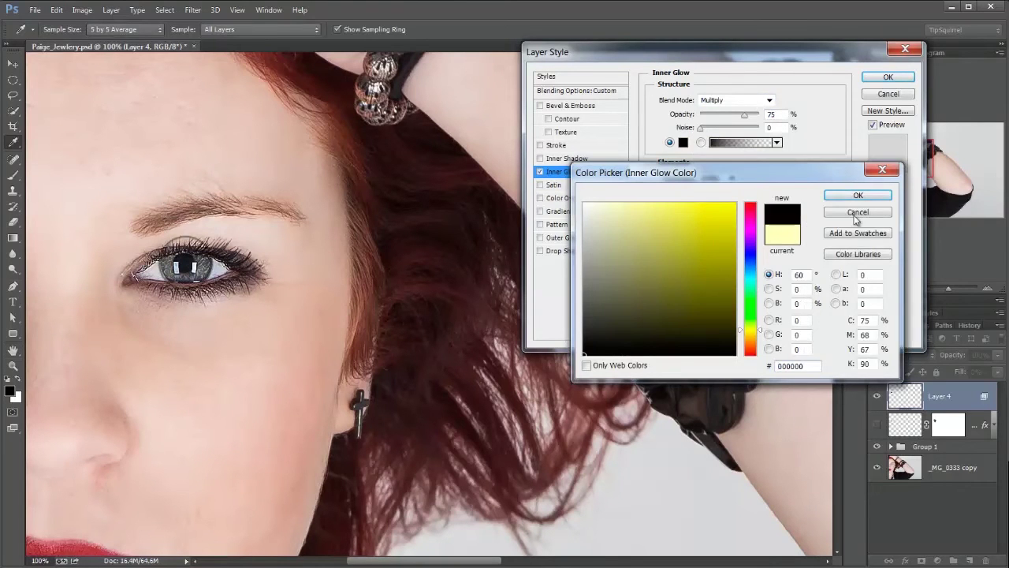
left_click(857, 197)
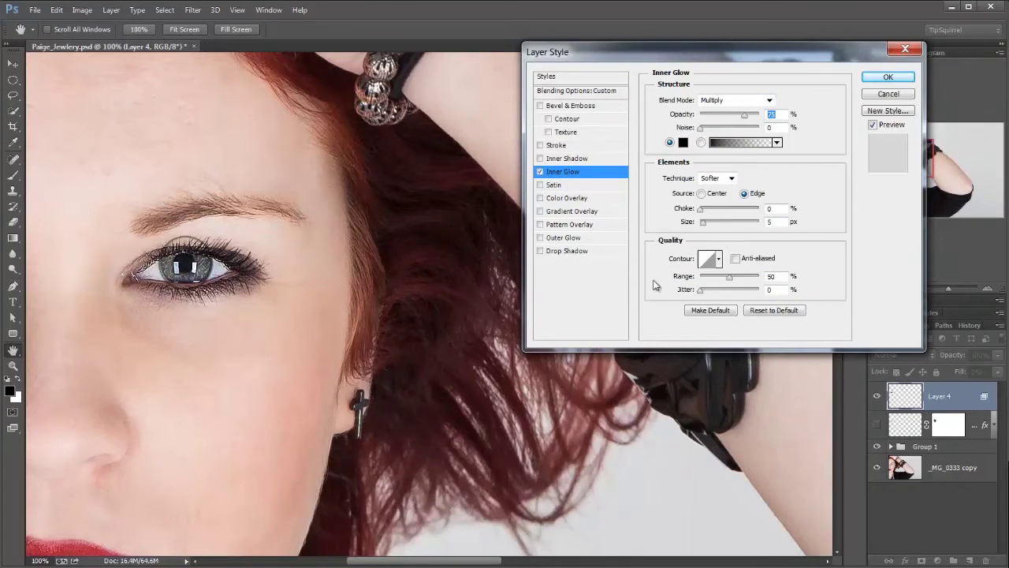
left_click_drag(706, 224, 711, 225)
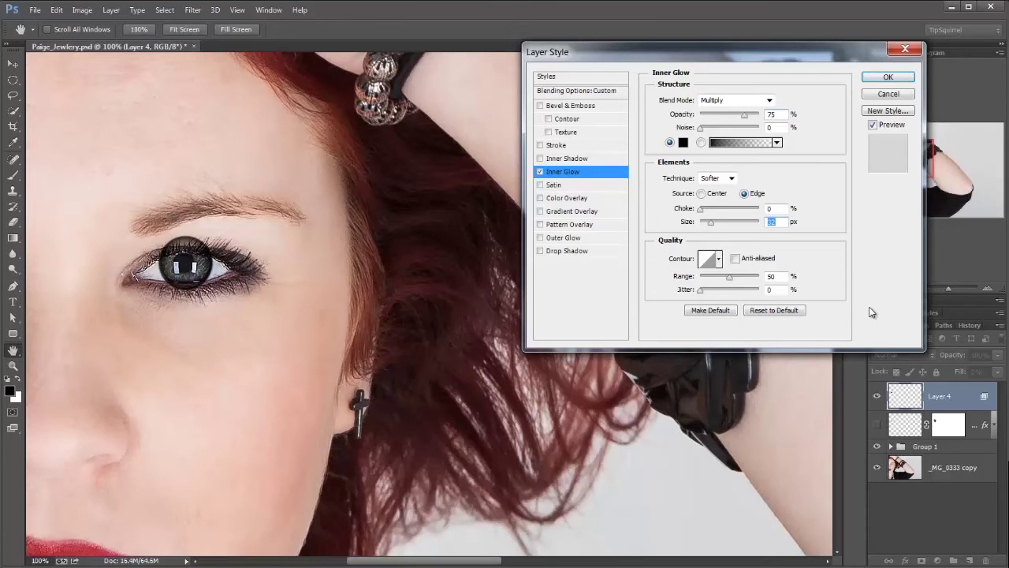
mouse_move(729, 277)
left_mouse_down()
mouse_move(708, 280)
mouse_move(735, 277)
left_mouse_up()
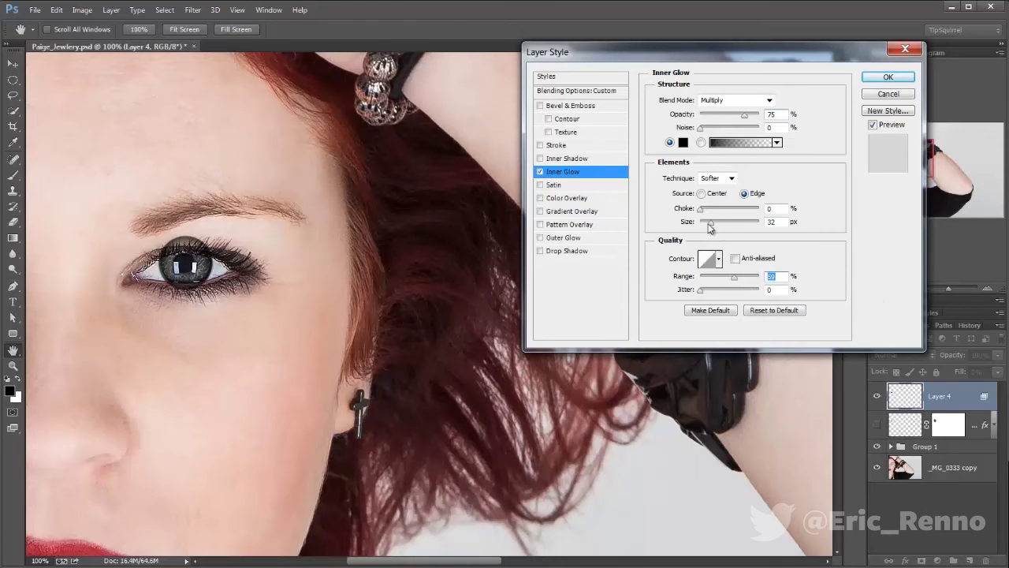
left_click_drag(709, 228, 712, 225)
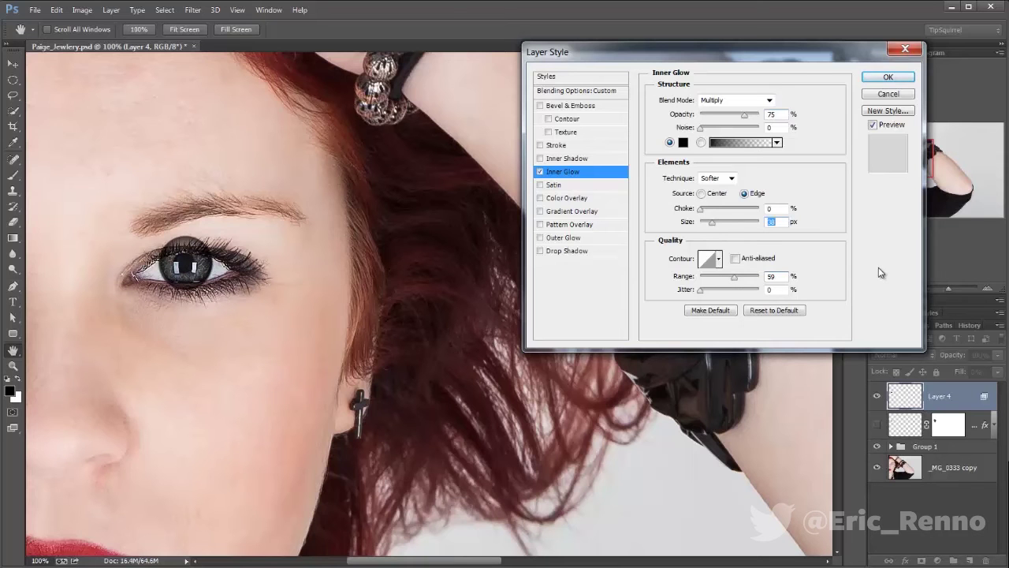
- Apply the inner glow, add a white mask to Layer 4, and soften the brush to about 44% hardness
left_click(876, 78)
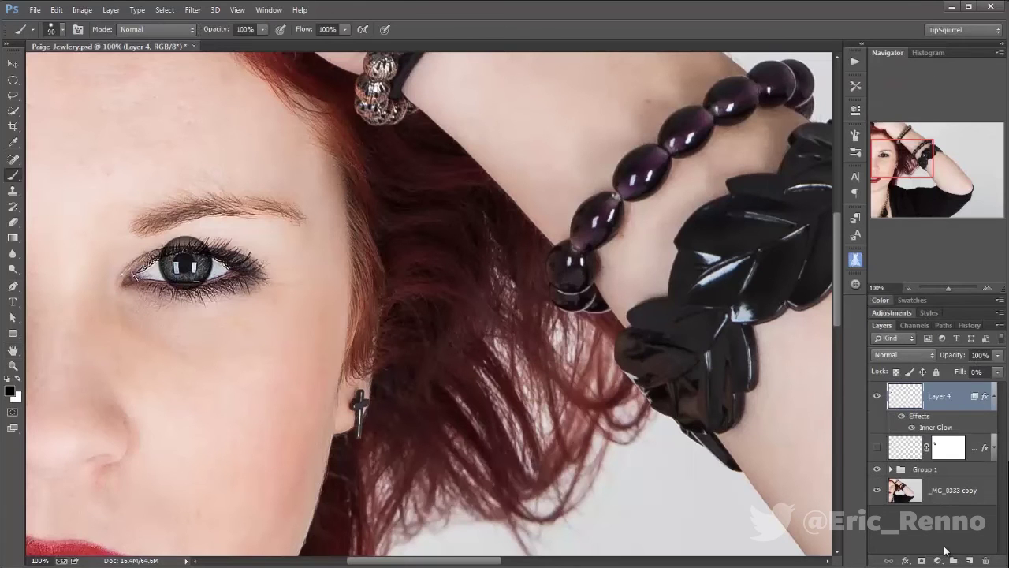
left_click(921, 560)
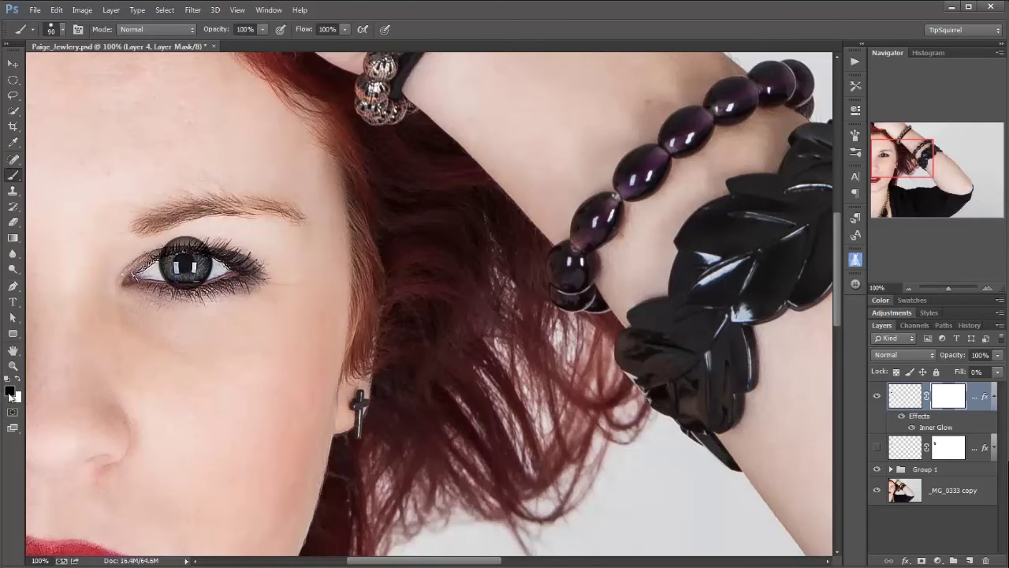
left_click(61, 30)
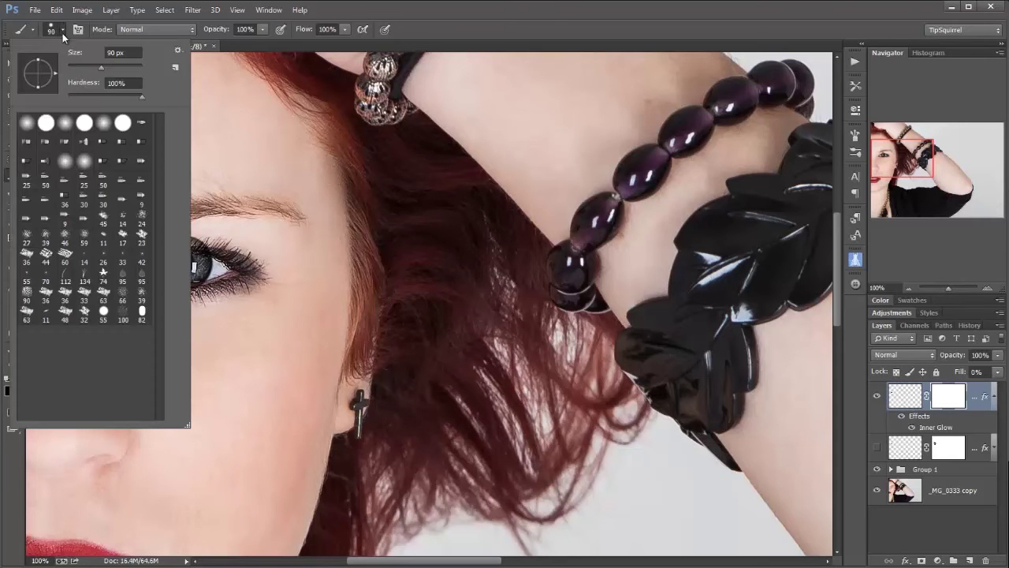
left_click_drag(87, 95, 100, 94)
key("Return")
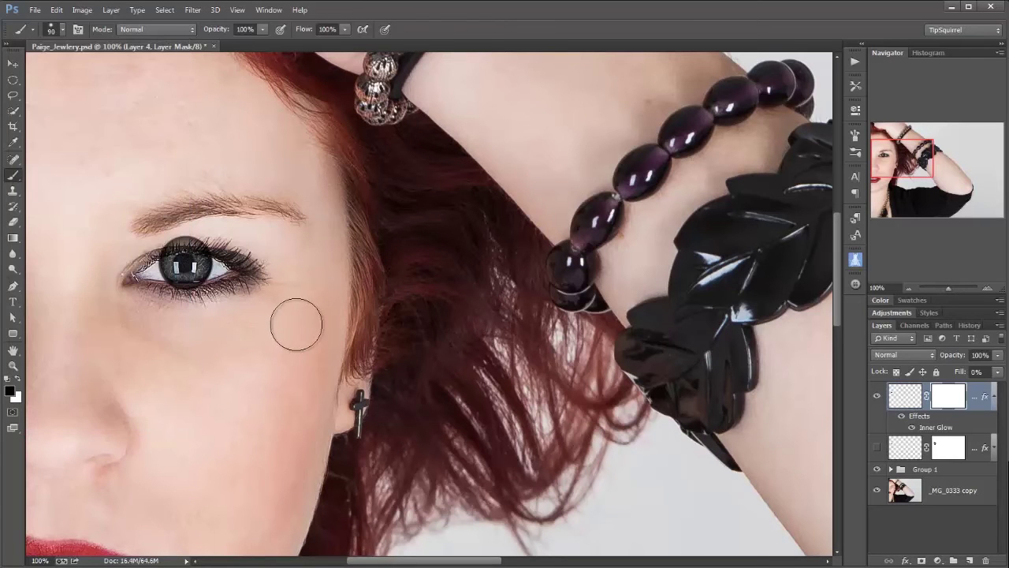
- At 300% zoom, mask the dark ring off the upper and lower lashes with a 40-45 px brush
left_click(987, 287)
left_click(987, 288)
left_click_drag(902, 157, 883, 157)
key("bracketleft")
key("bracketleft")
key("bracketleft")
key("bracketleft")
key("bracketleft")
left_click_drag(439, 169, 418, 153)
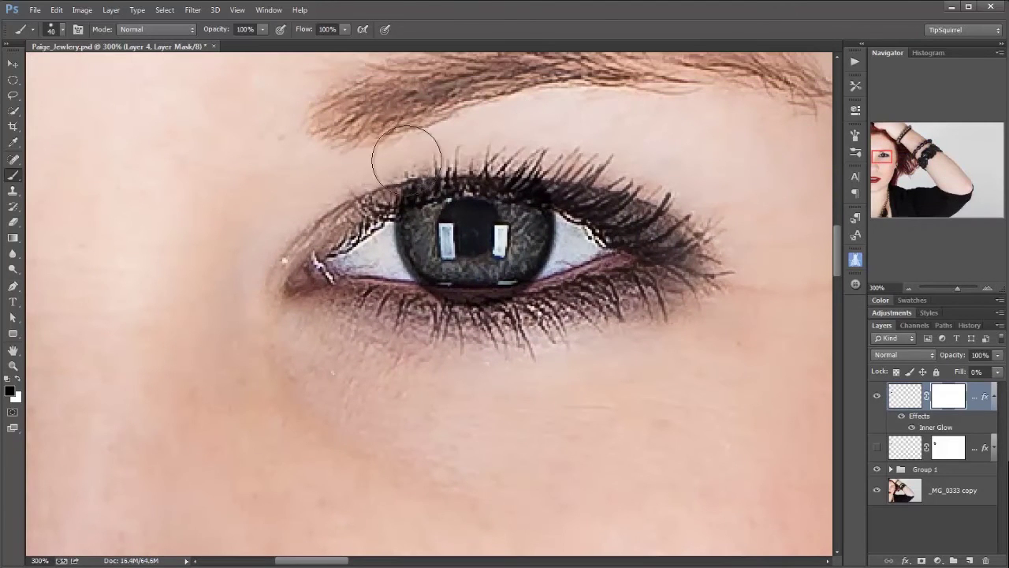
key("bracketleft")
mouse_move(382, 183)
left_mouse_down()
mouse_move(430, 154)
mouse_move(523, 146)
left_mouse_up()
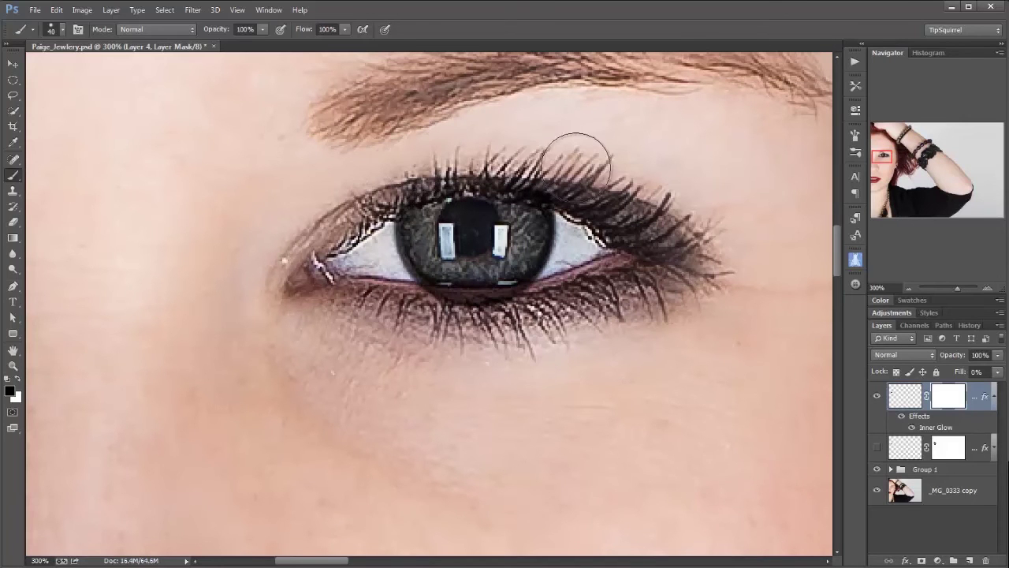
mouse_move(492, 376)
left_mouse_down()
mouse_move(512, 311)
mouse_move(442, 335)
mouse_move(422, 330)
mouse_move(517, 338)
left_mouse_up()
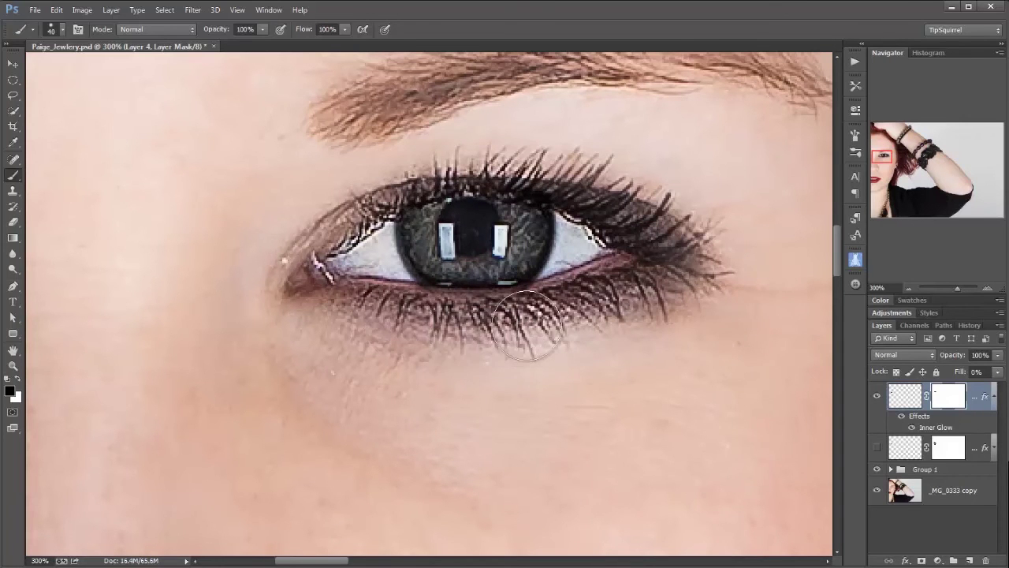
- Lower Layer 4's opacity to 66% and fit the image on screen
left_click(912, 402)
left_click_drag(951, 361, 935, 357)
key("Return")
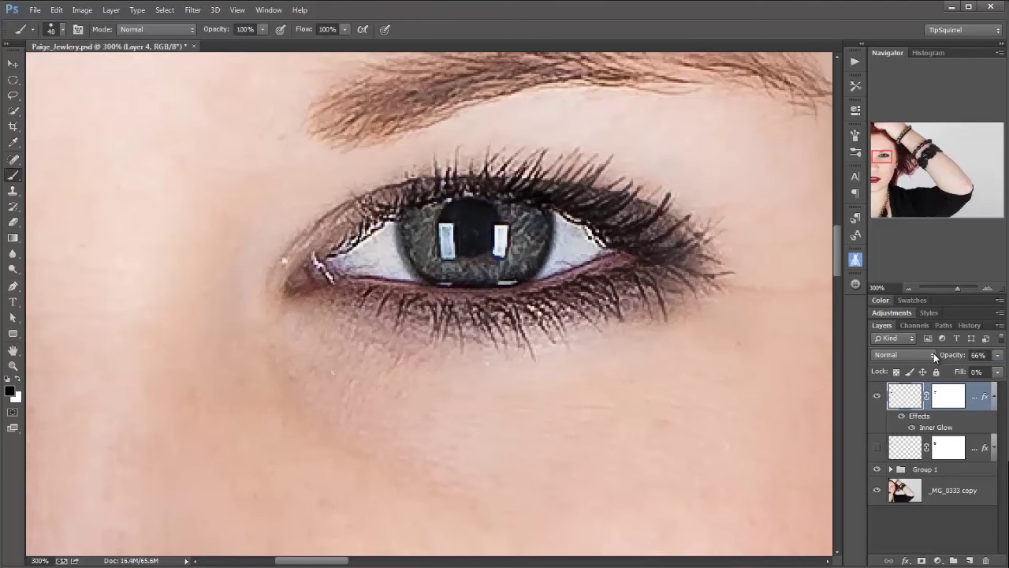
key("ctrl+0")
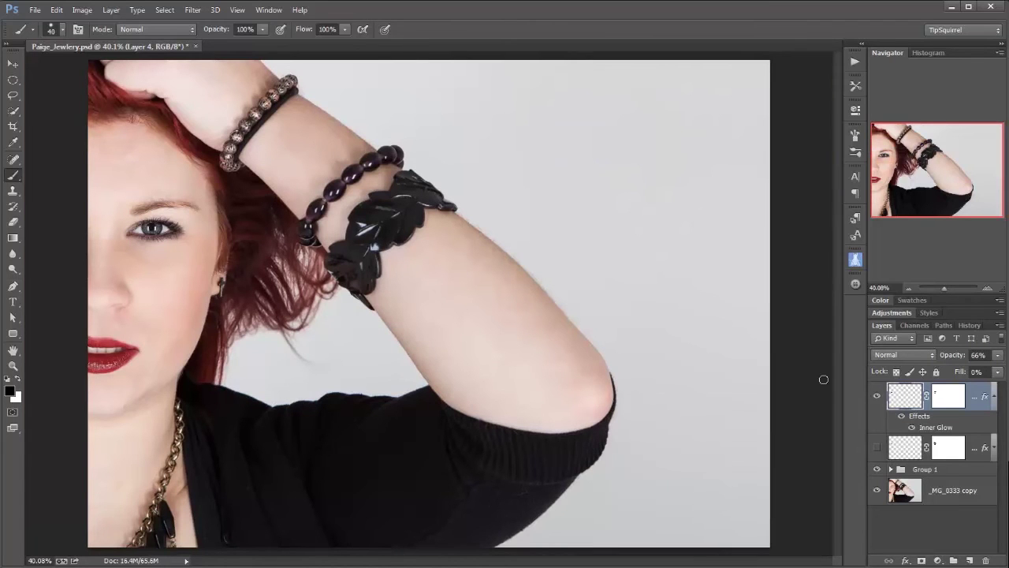
- After comparing the ring on and off, drop Layer 4's opacity from 66% to 52%
left_click(877, 396)
left_click(878, 395)
left_click_drag(949, 361, 941, 360)
key("Return")
left_click(988, 289)
left_click(988, 291)
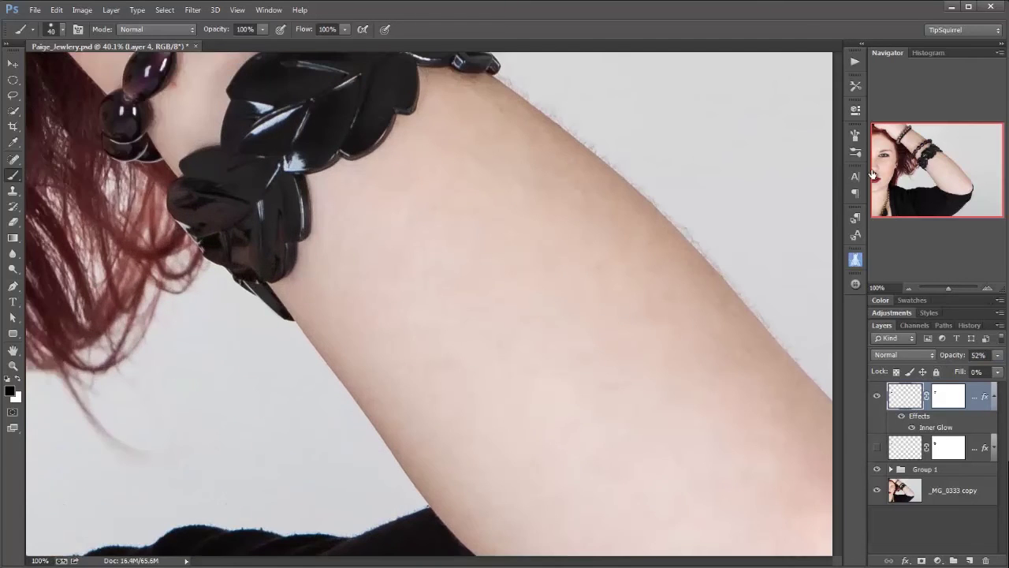
left_click_drag(932, 155, 901, 159)
- Free-transform the iris ring inward to about 92.55% width and 96.81% height
left_click_drag(198, 260, 367, 303)
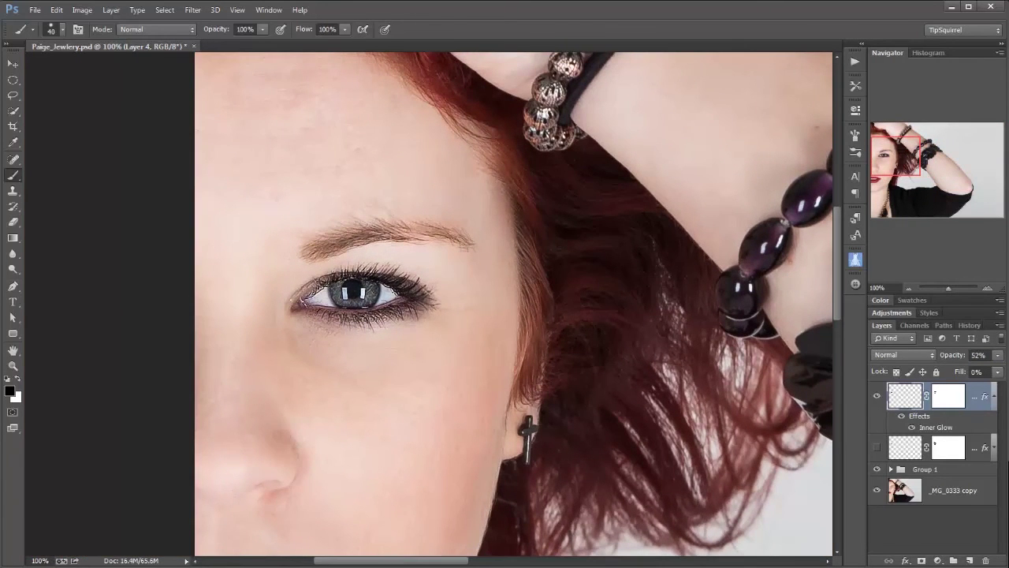
left_click(987, 288)
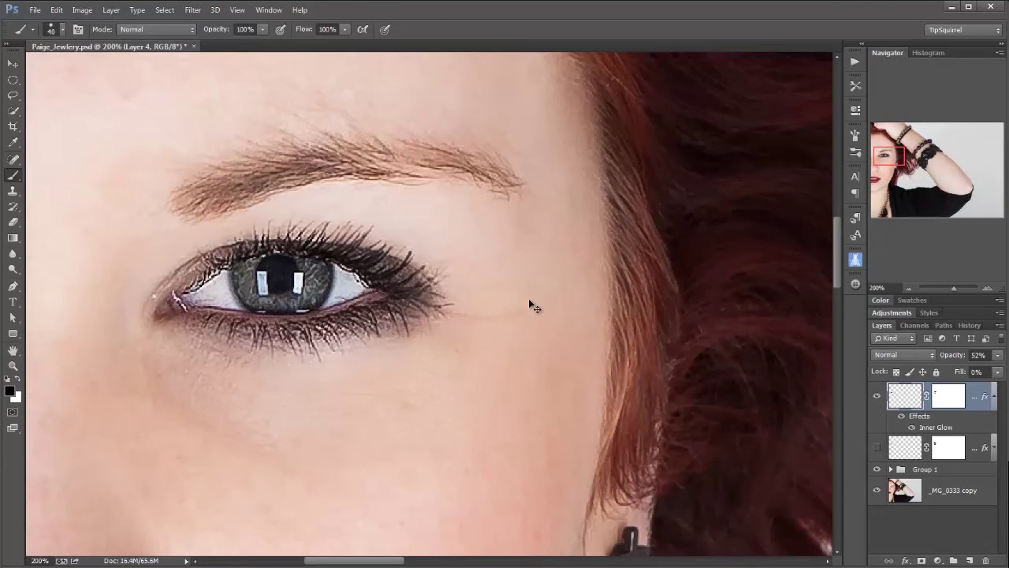
key("ctrl+t")
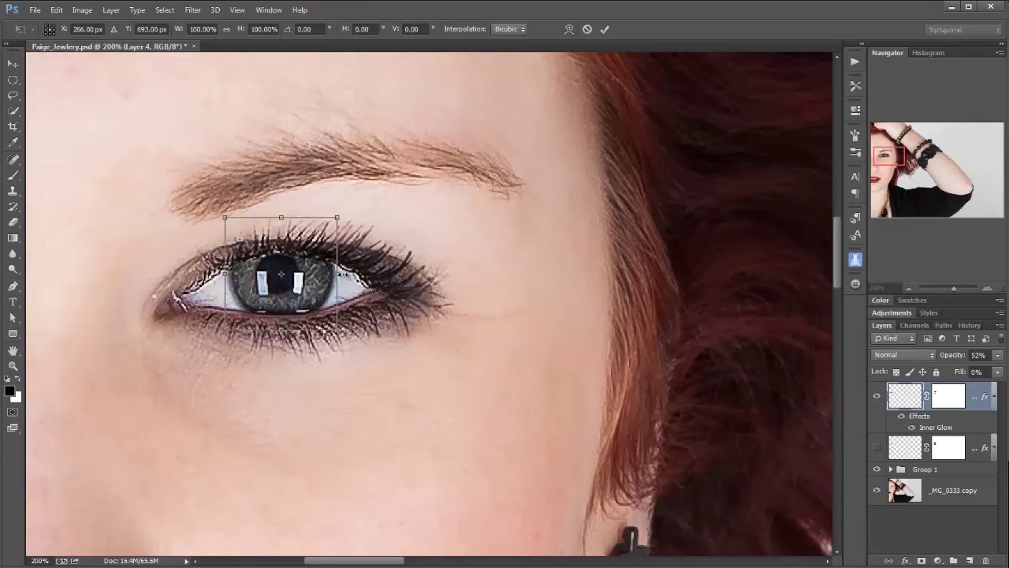
left_click_drag(334, 274, 330, 273)
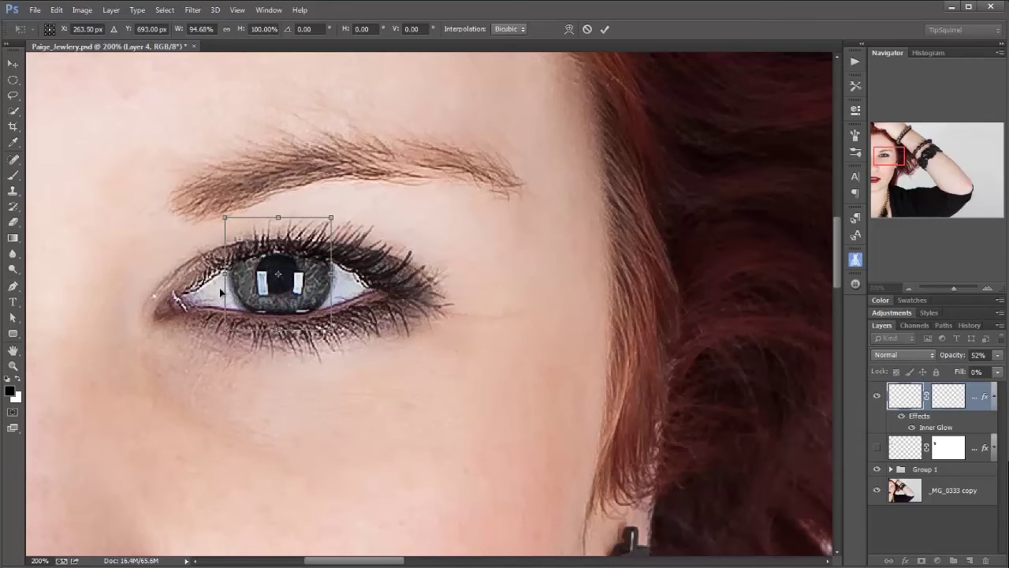
left_click_drag(228, 274, 232, 274)
left_click_drag(281, 328, 281, 324)
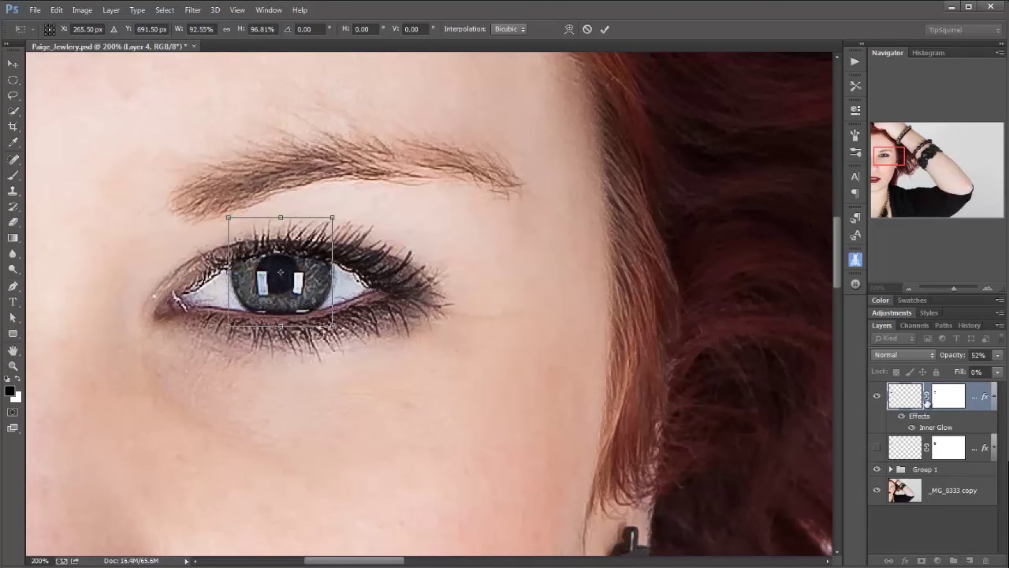
- Commit the ring's transform and compare Layer 4 on and off
left_click(604, 29)
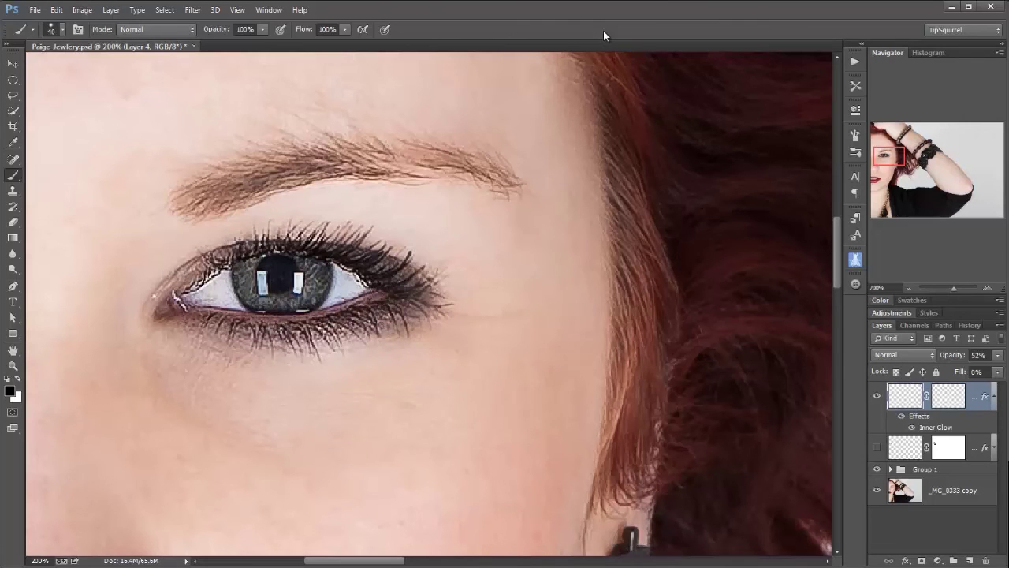
left_click(877, 396)
left_click(876, 397)
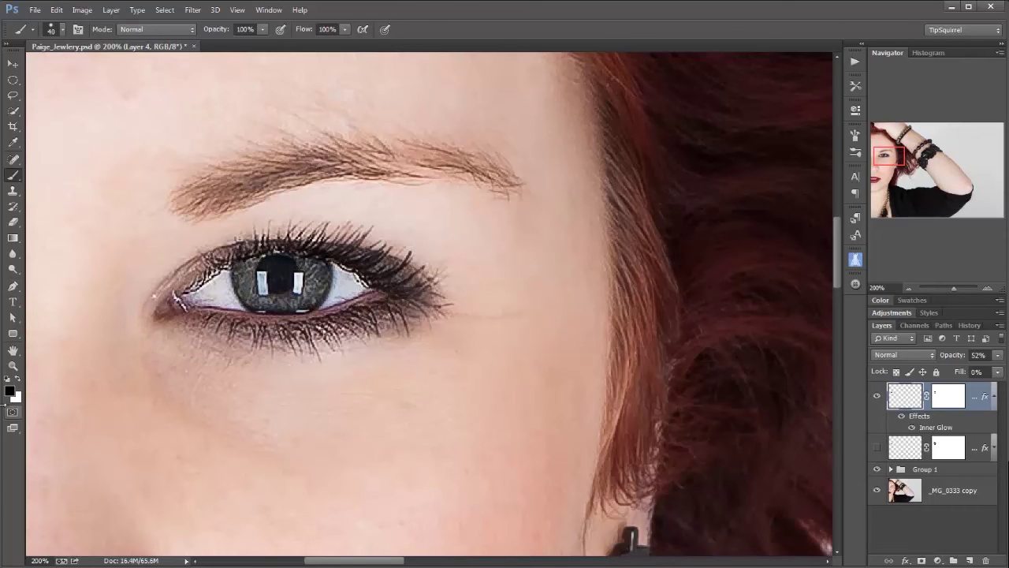
- Reset the brush to 35 px at 100% hardness
left_click(61, 30)
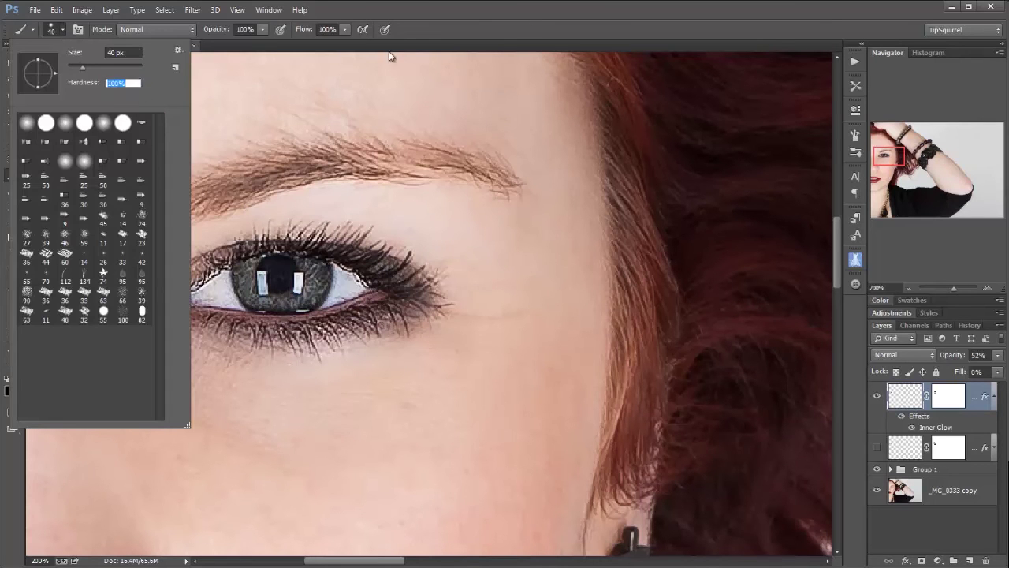
key("Return")
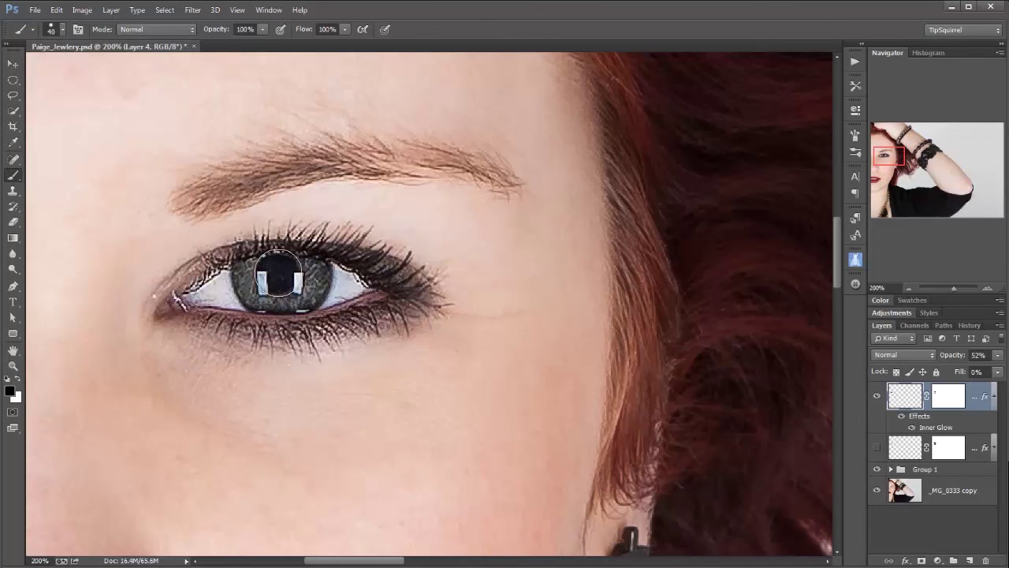
key("bracketleft")
- Add a navy #042265 Solid Color fill layer, Color Fill 2, over the image
left_click(905, 448)
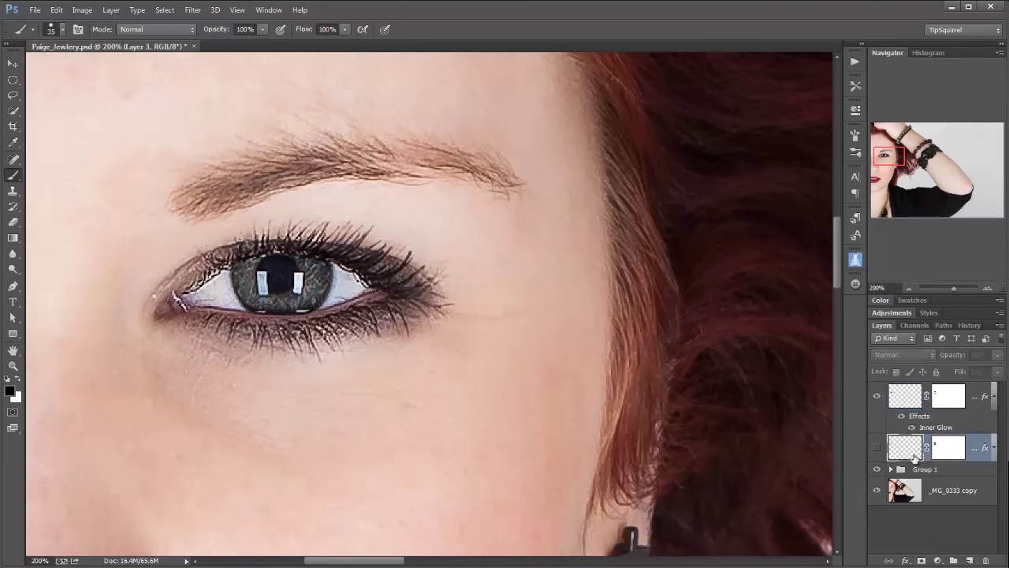
left_click(937, 560)
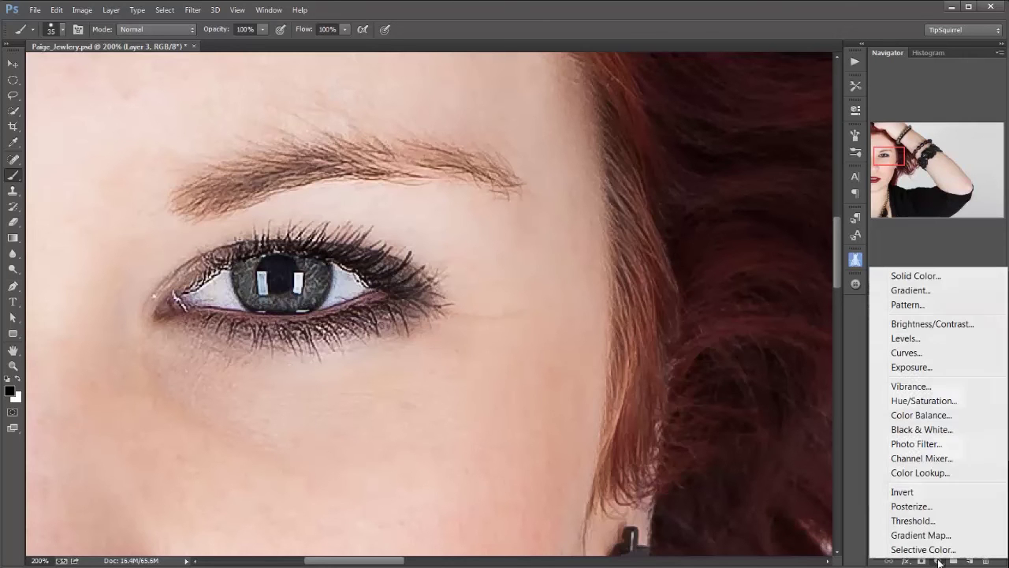
left_click(916, 277)
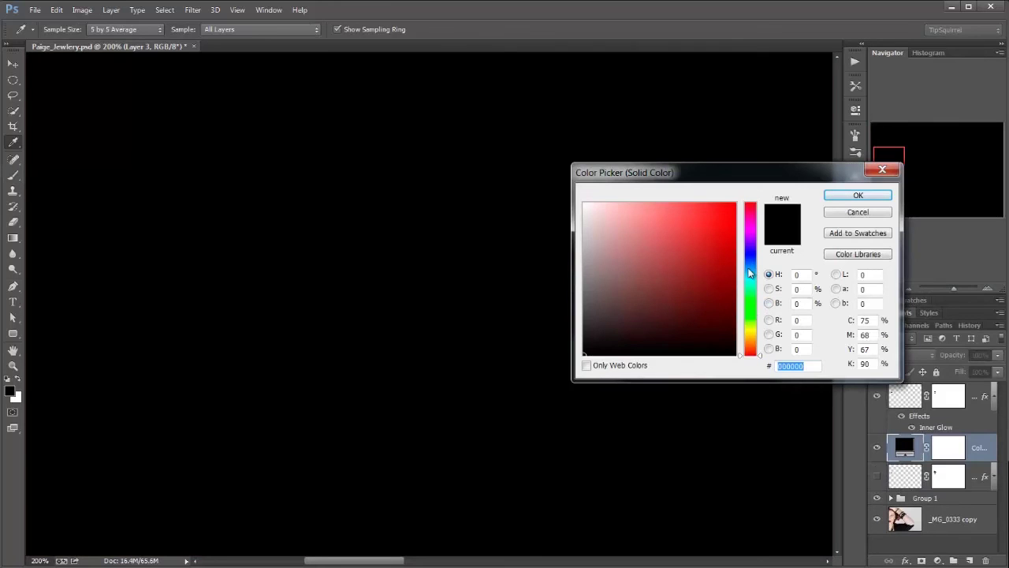
left_click(750, 261)
left_click(730, 295)
left_click(832, 198)
key("b")
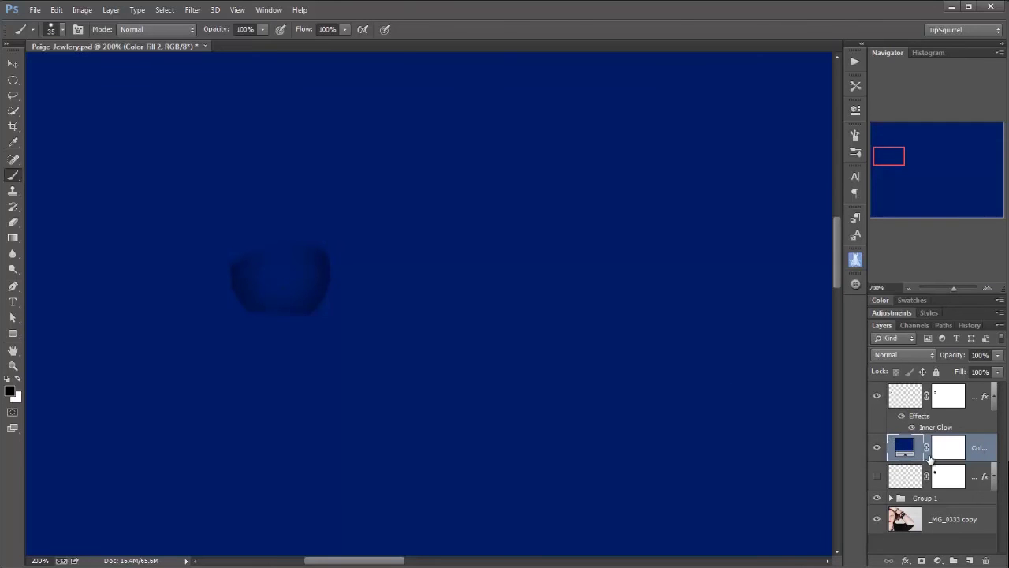
- Fill Color Fill 2's mask with black to hide the navy, and set white as foreground
left_click(942, 457)
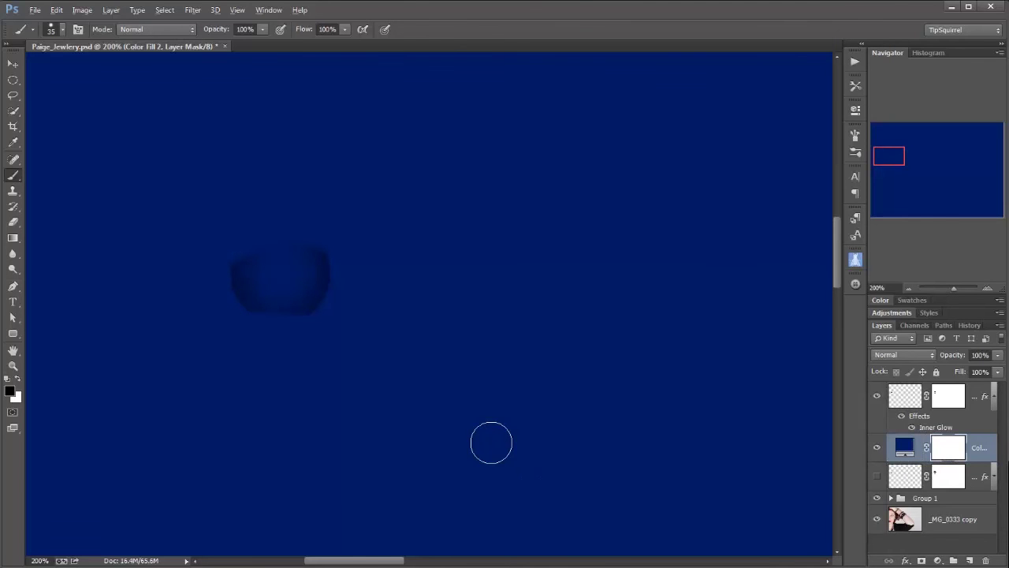
key("alt+BackSpace")
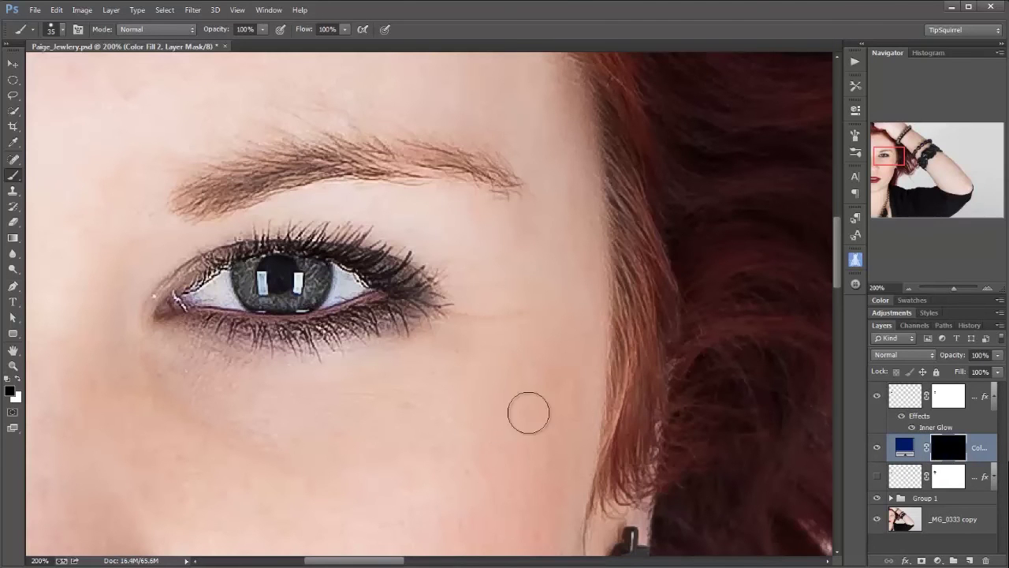
left_click(18, 380)
- With a ~59% hardness, enlarged brush, paint a soft navy disc over the iris
left_click(60, 32)
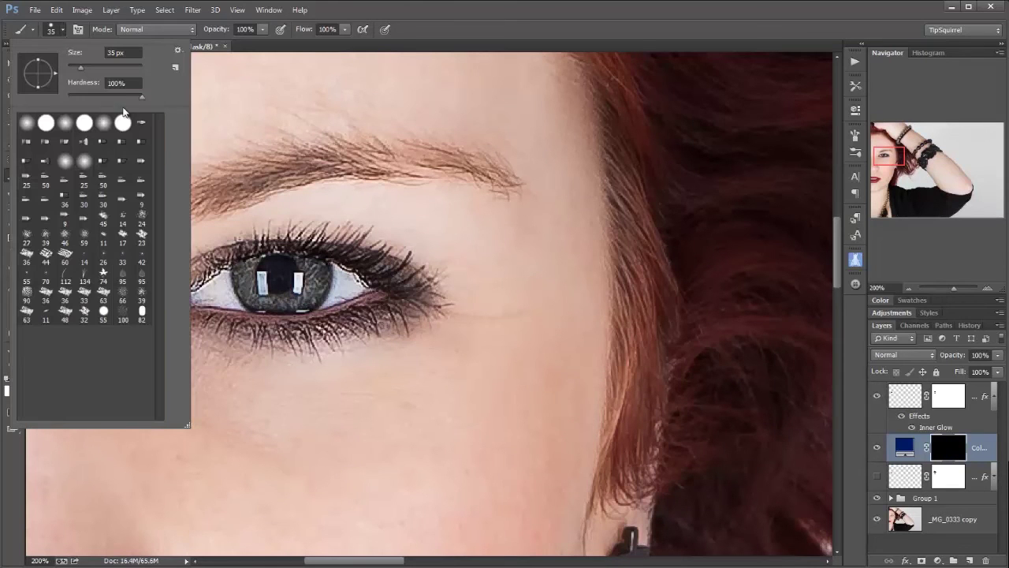
left_click(120, 95)
left_click(111, 94)
left_click(341, 9)
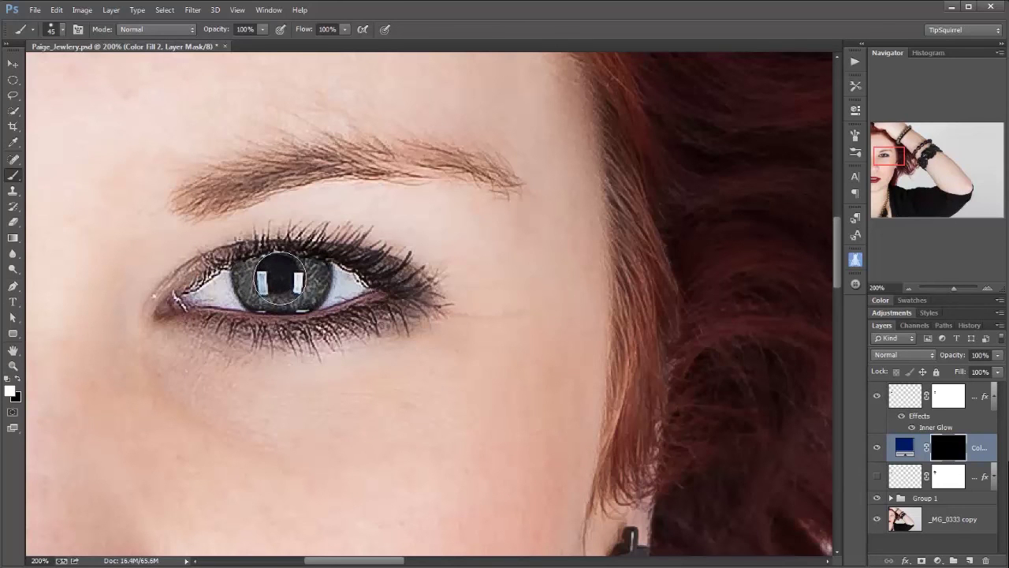
key("bracketright")
key("bracketright")
key("bracketright")
key("bracketright")
key("bracketright")
key("bracketright")
key("bracketright")
key("bracketright")
key("bracketright")
left_click(284, 276)
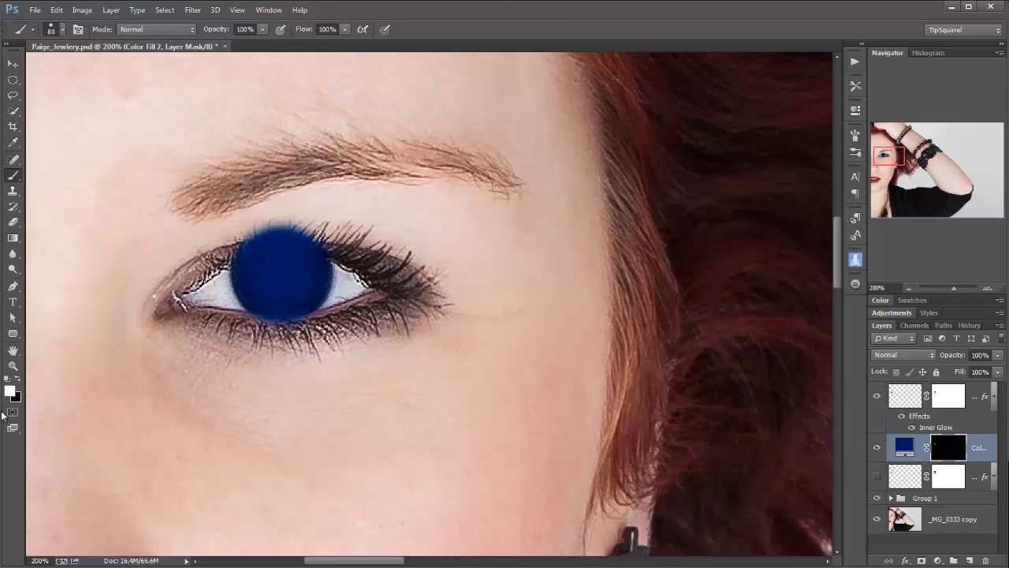
- With a black 35 px brush, mask the blue off the upper and lower eyelid edges
left_click(17, 379)
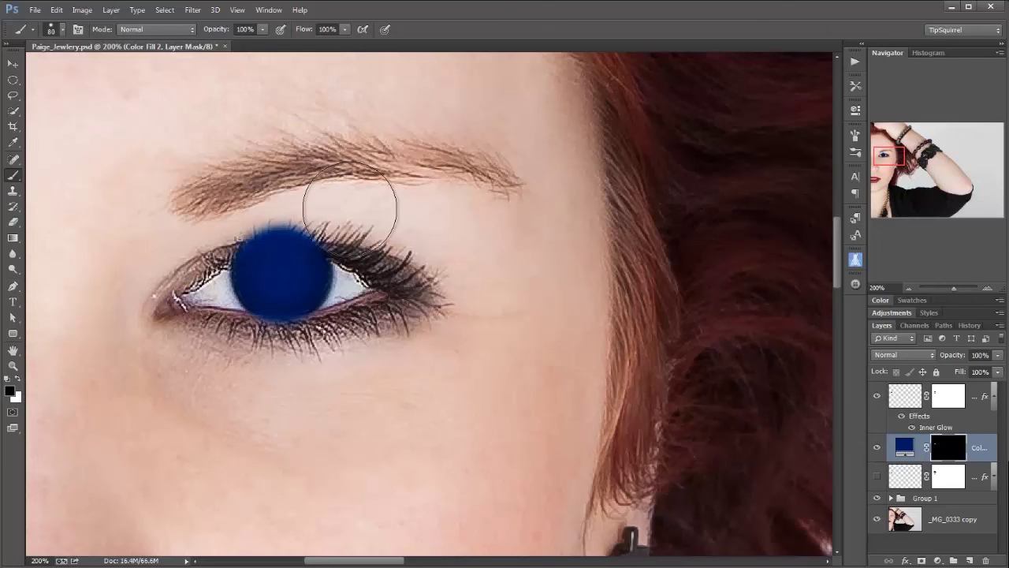
key("bracketleft")
key("bracketleft")
key("bracketleft")
key("bracketleft")
key("bracketleft")
mouse_move(309, 218)
left_mouse_down()
mouse_move(218, 232)
mouse_move(326, 217)
left_mouse_up()
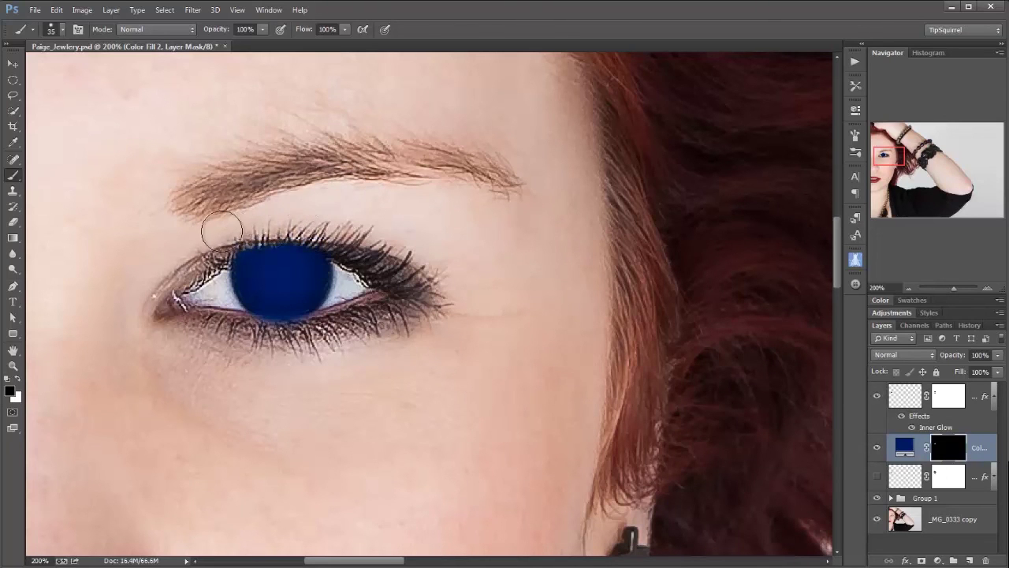
mouse_move(255, 351)
left_mouse_down()
mouse_move(260, 335)
mouse_move(300, 339)
mouse_move(240, 335)
left_mouse_up()
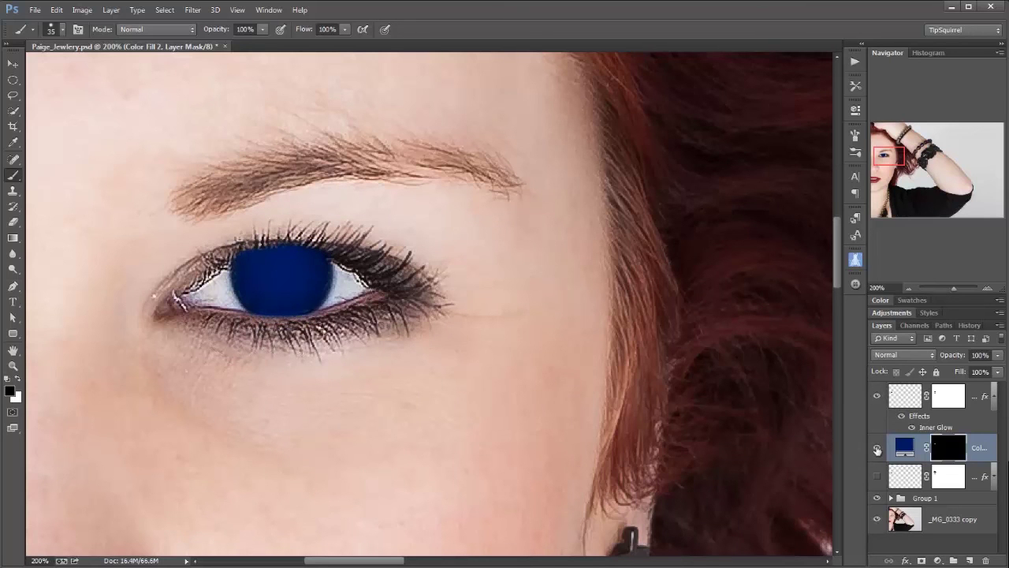
- Switch the navy Color Fill layer's blend mode to Color
left_click(902, 448)
left_click(903, 356)
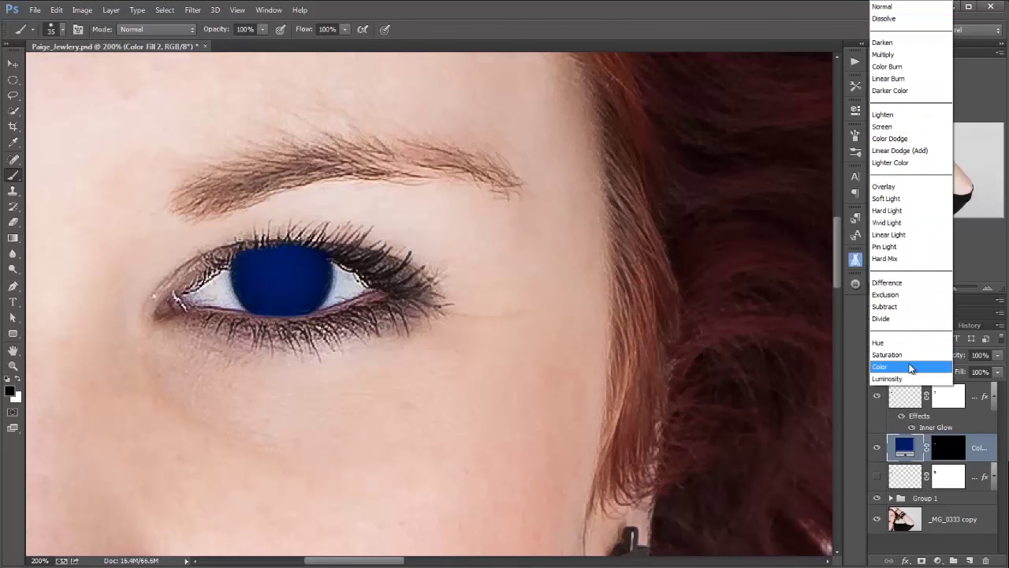
left_click(910, 366)
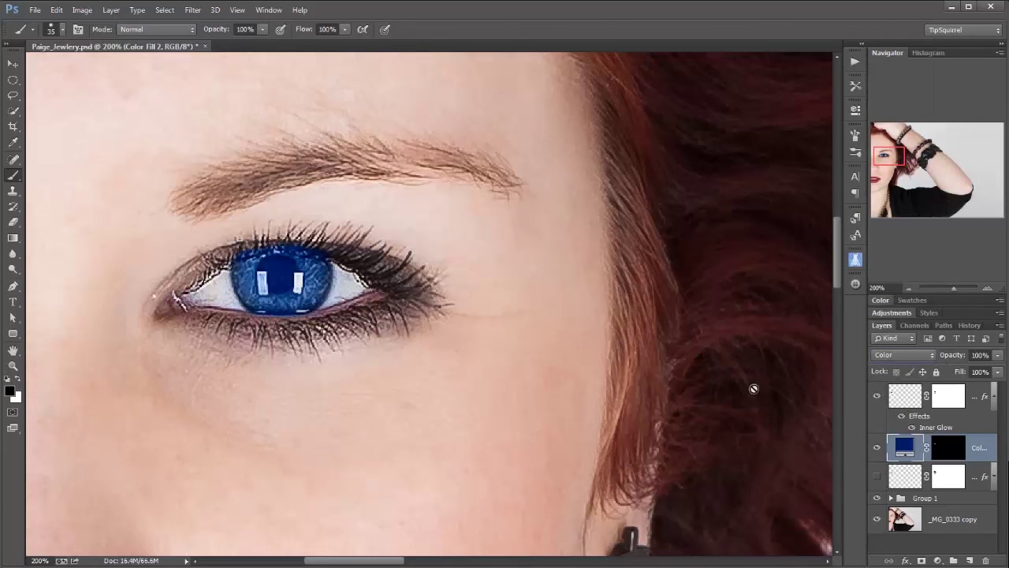
- Paint black on the fill's mask to remove blue along the upper and lower lash lines
left_click(943, 452)
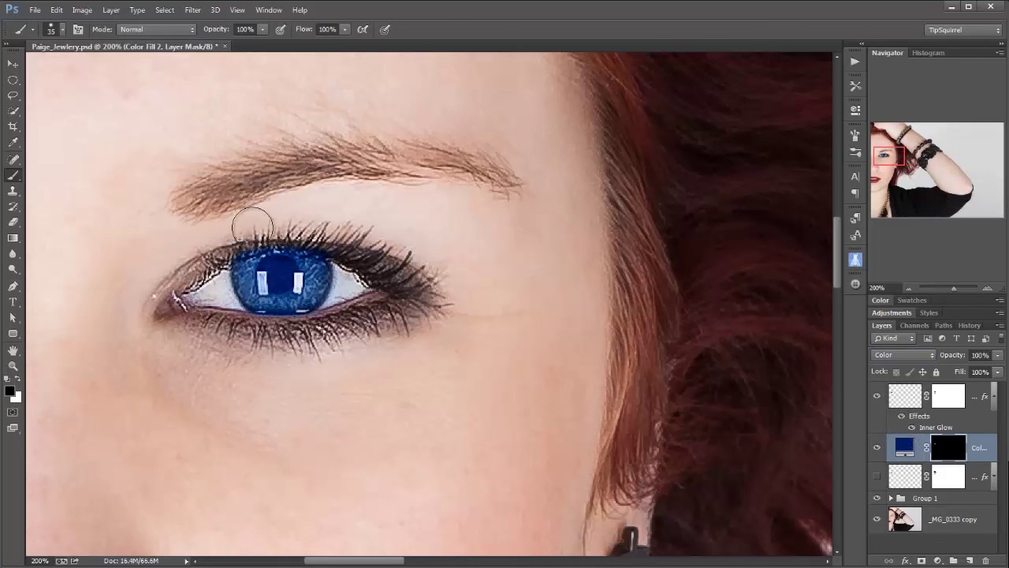
mouse_move(241, 235)
left_mouse_down()
mouse_move(308, 227)
mouse_move(380, 246)
left_mouse_up()
mouse_move(326, 347)
left_mouse_down()
mouse_move(305, 321)
mouse_move(291, 335)
mouse_move(256, 336)
mouse_move(280, 337)
mouse_move(292, 305)
mouse_move(283, 278)
left_mouse_up()
- Lower Color Fill 2's opacity to 51% and toggle the ring layer to compare
left_click(903, 449)
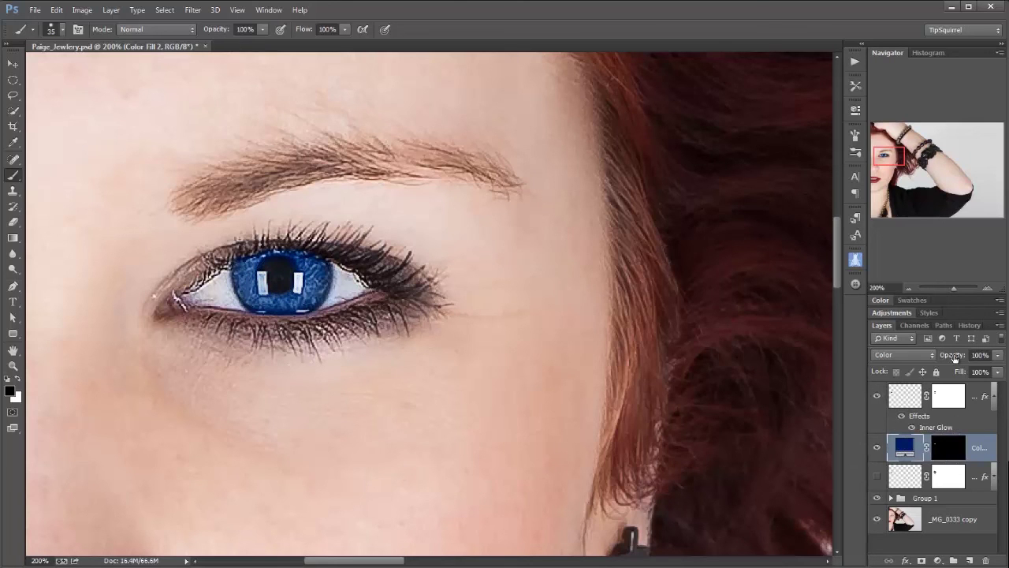
left_click_drag(952, 357, 922, 359)
left_click(877, 397)
left_click(879, 397)
left_click(878, 397)
left_click(878, 396)
- Fit the photo on screen and compare the eye with the ring and blue fill hidden
key("ctrl+0")
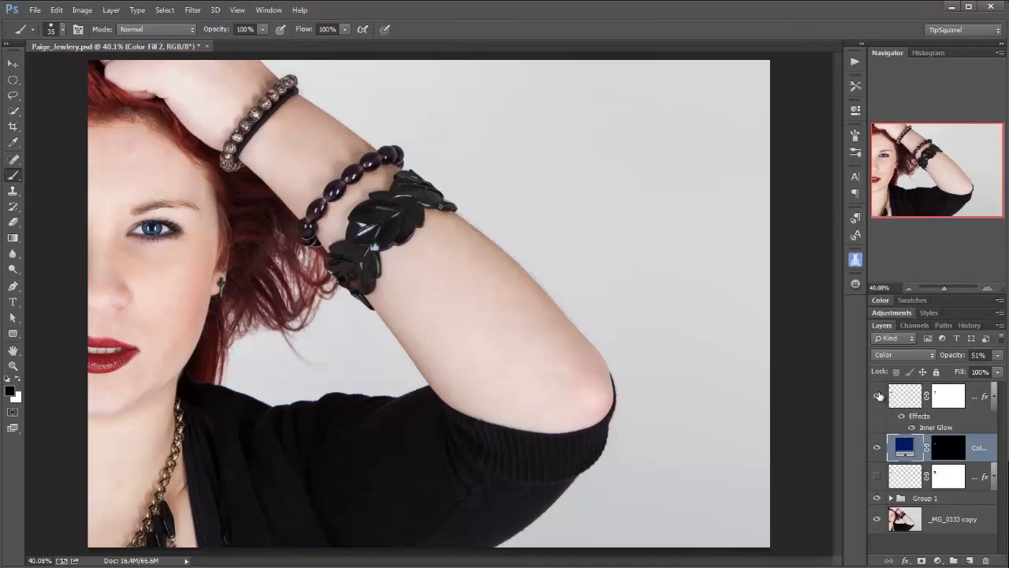
left_click(878, 396)
left_click(878, 446)
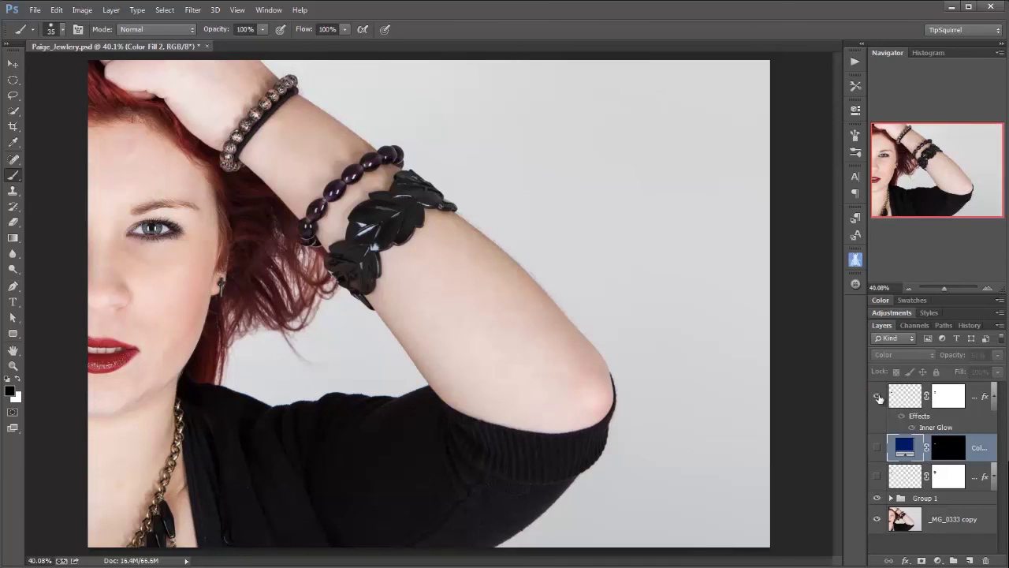
left_click(878, 396)
left_click(877, 448)
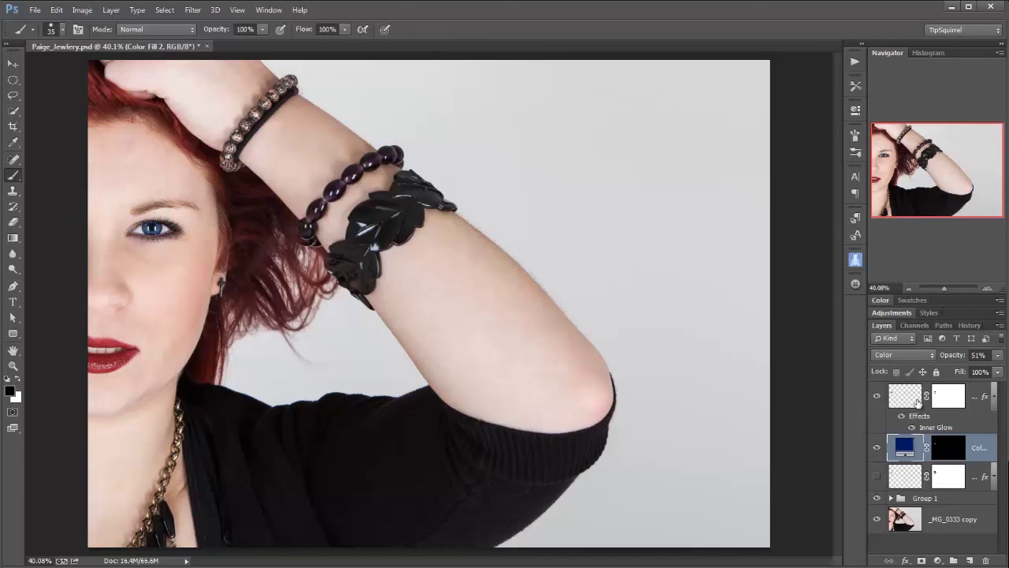
- Set Layer 4's iris ring opacity to 38%
left_click(916, 402)
left_click_drag(958, 357, 951, 359)
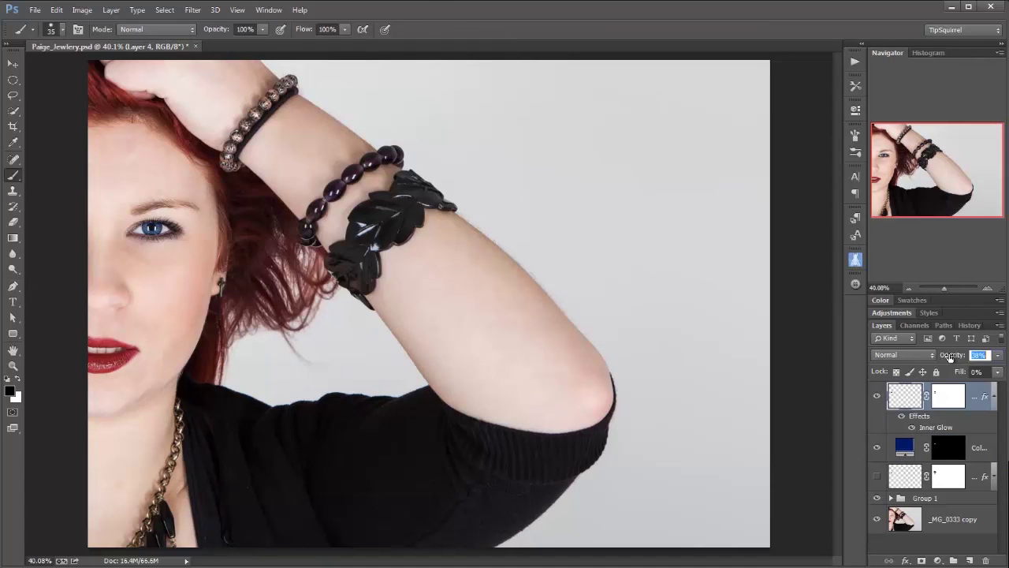
key("Return")
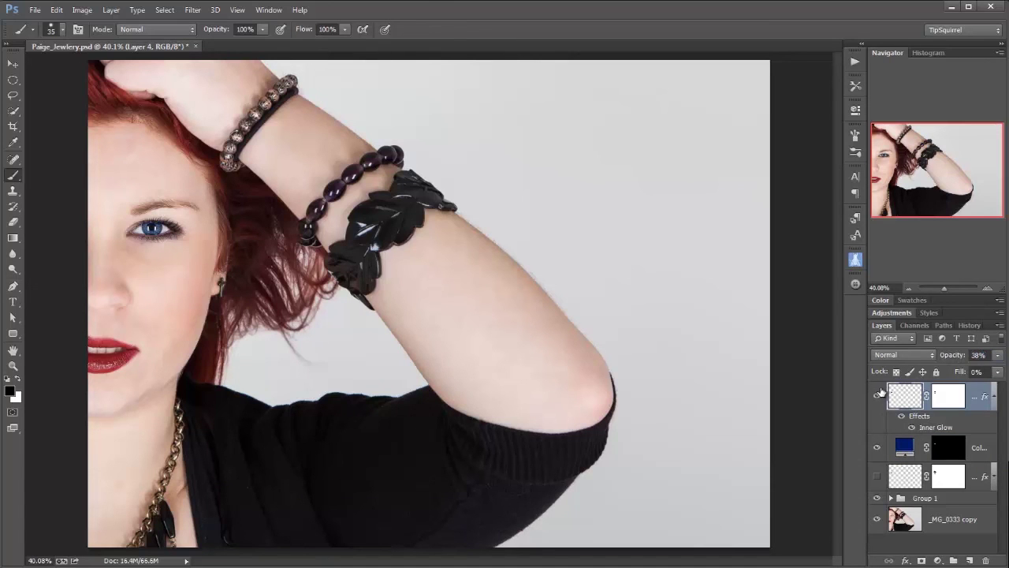